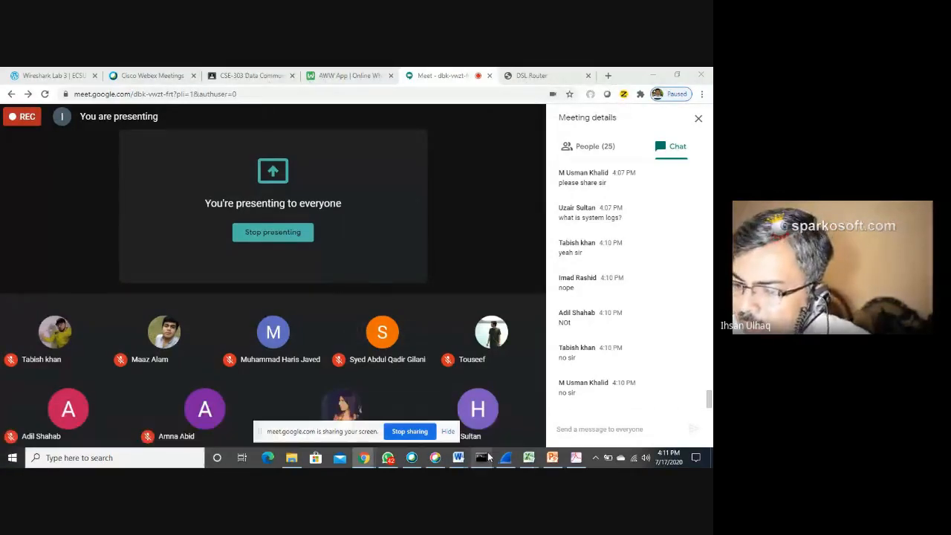
# Bring up the Command Prompt with the nslookup output and the Wireshark window, and arrange them so both are accessible.
pyautogui.moveTo(482, 456)
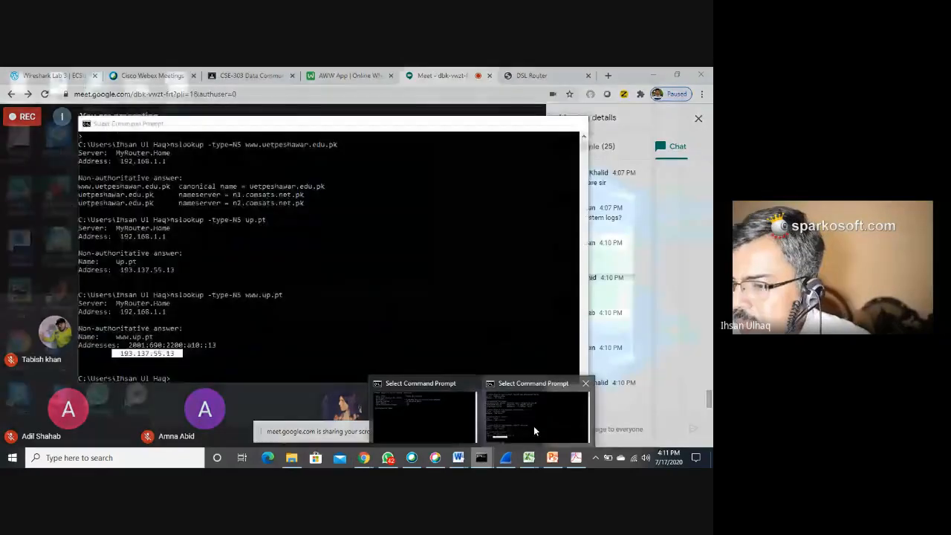
pyautogui.click(534, 429)
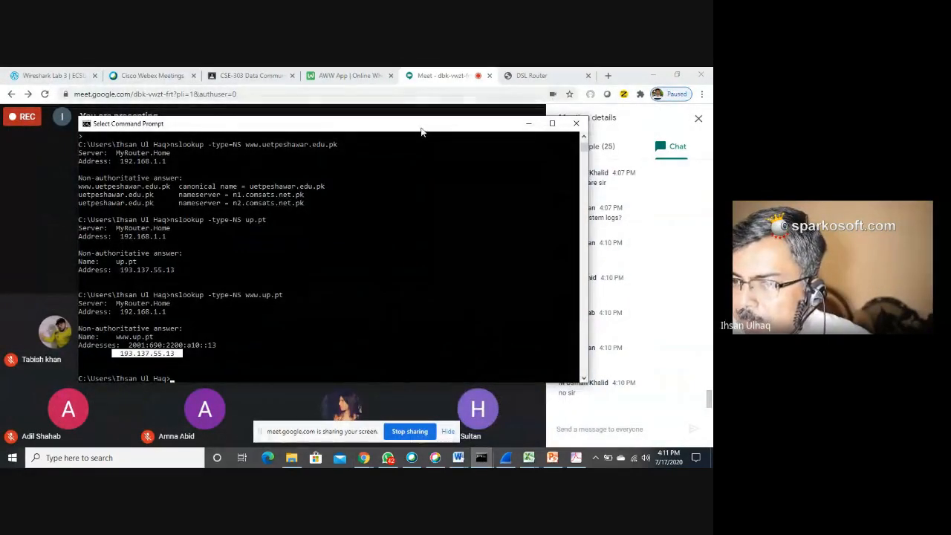
pyautogui.moveTo(421, 131); pyautogui.dragTo(568, 114)
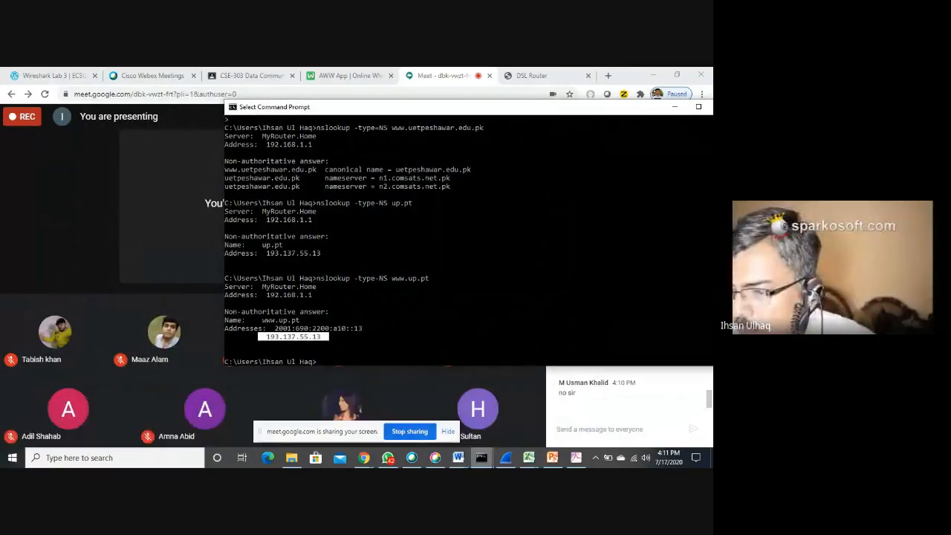
pyautogui.click(511, 459)
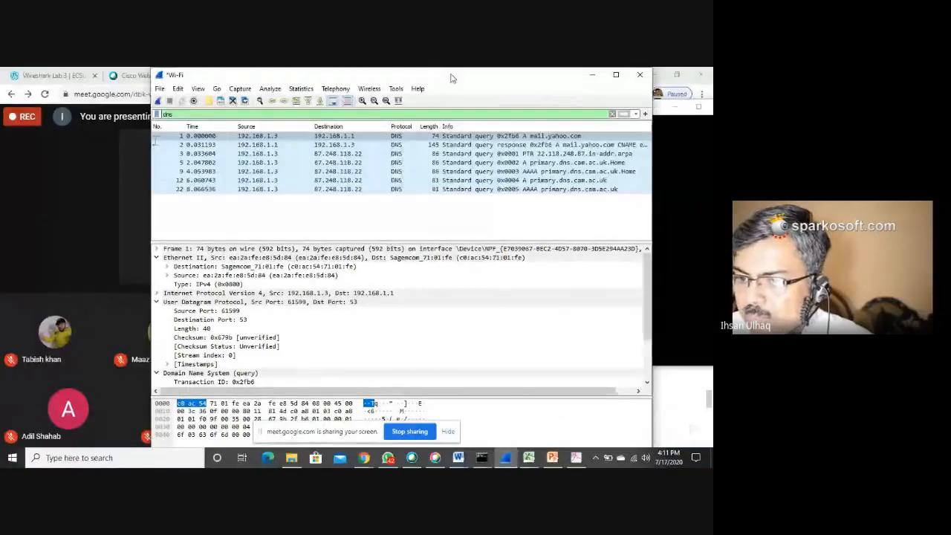
pyautogui.moveTo(448, 76); pyautogui.dragTo(298, 75)
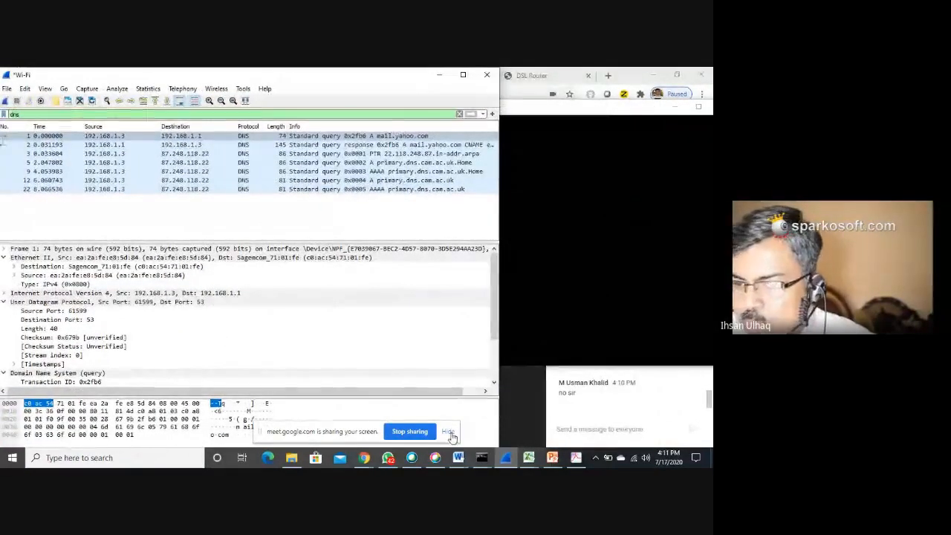
pyautogui.moveTo(228, 75); pyautogui.dragTo(252, 75)
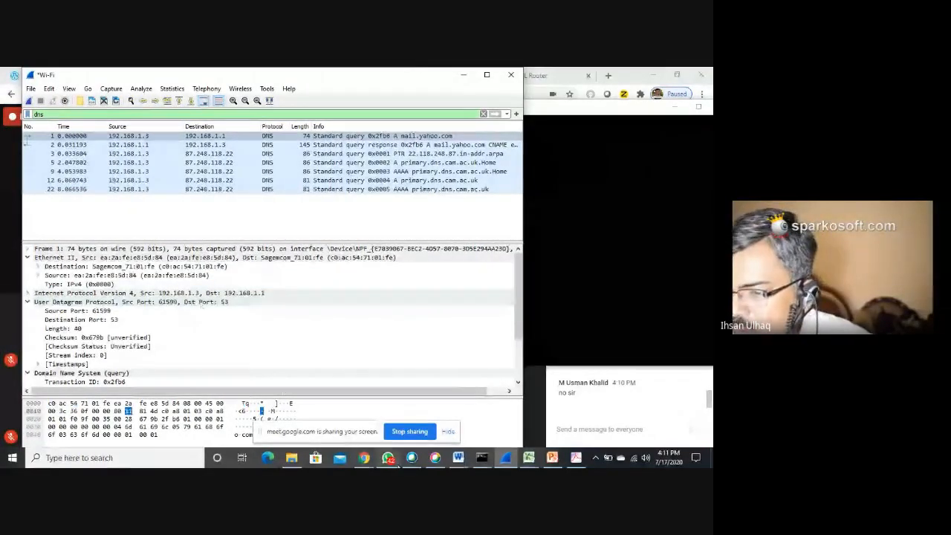
pyautogui.moveTo(482, 457)
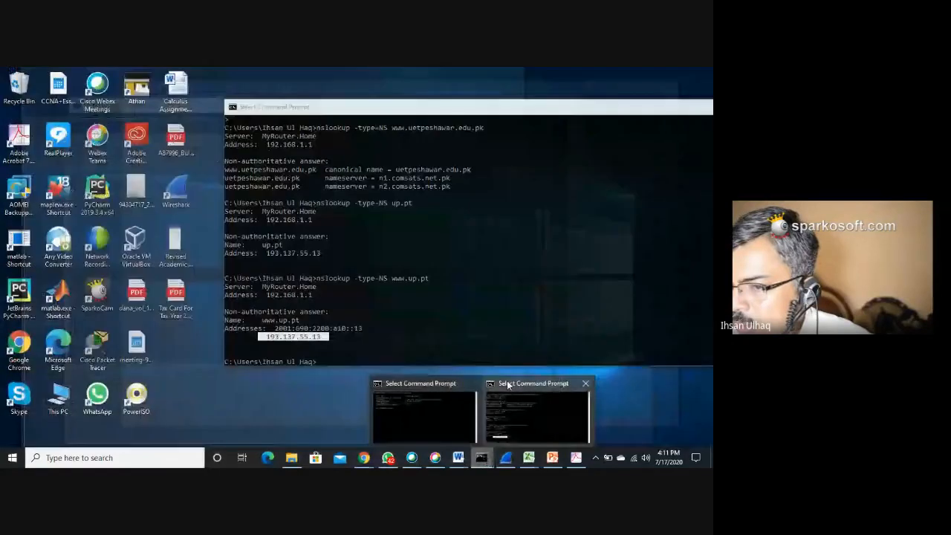
pyautogui.click(509, 385)
pyautogui.click(464, 269)
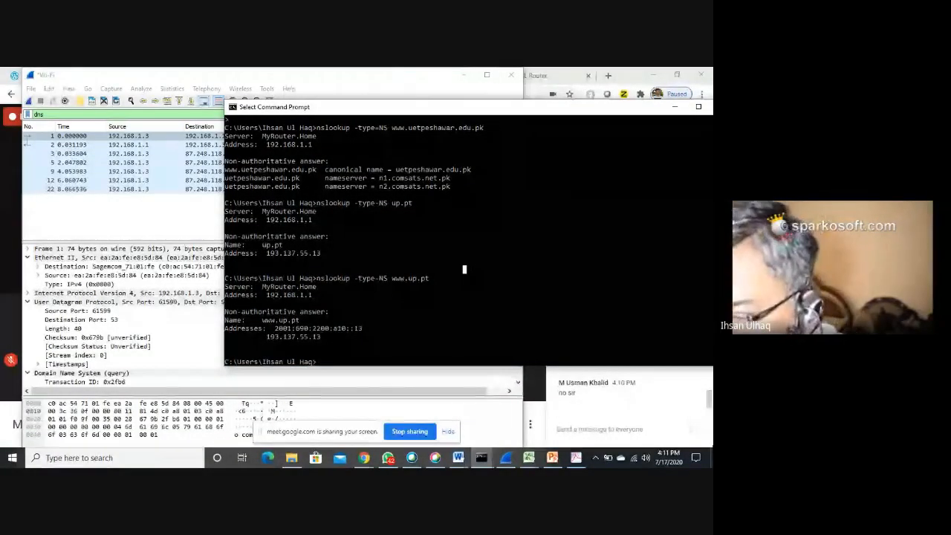
pyautogui.write('nslookup www.cisco')
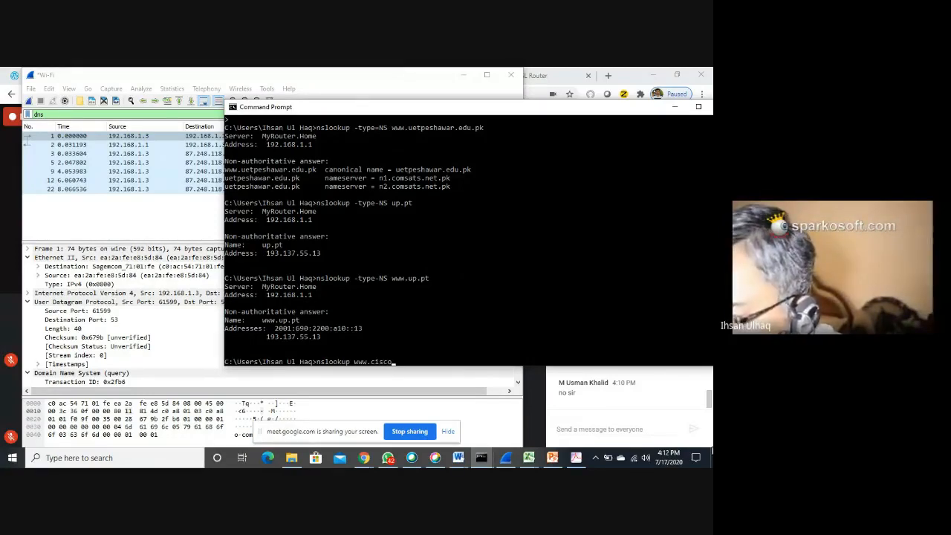
pyautogui.write('m')
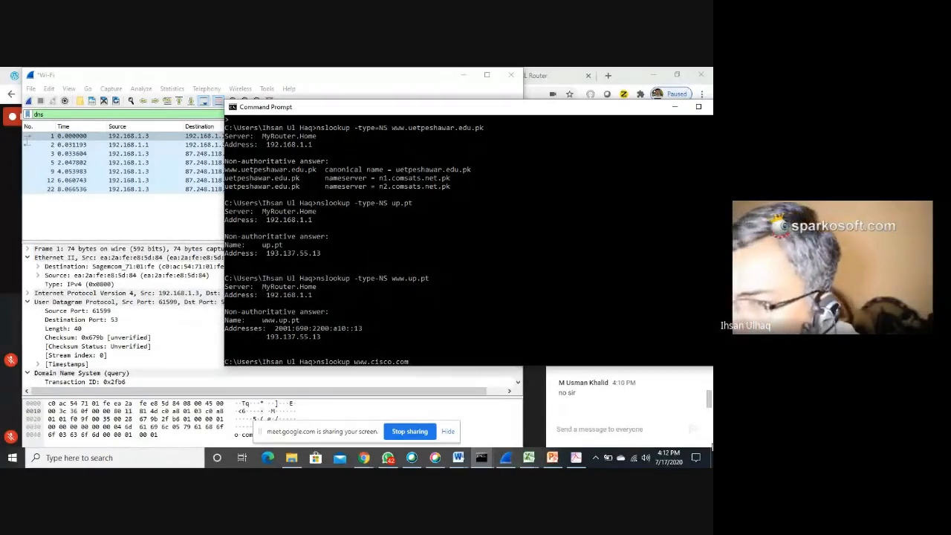
pyautogui.click(30, 102)
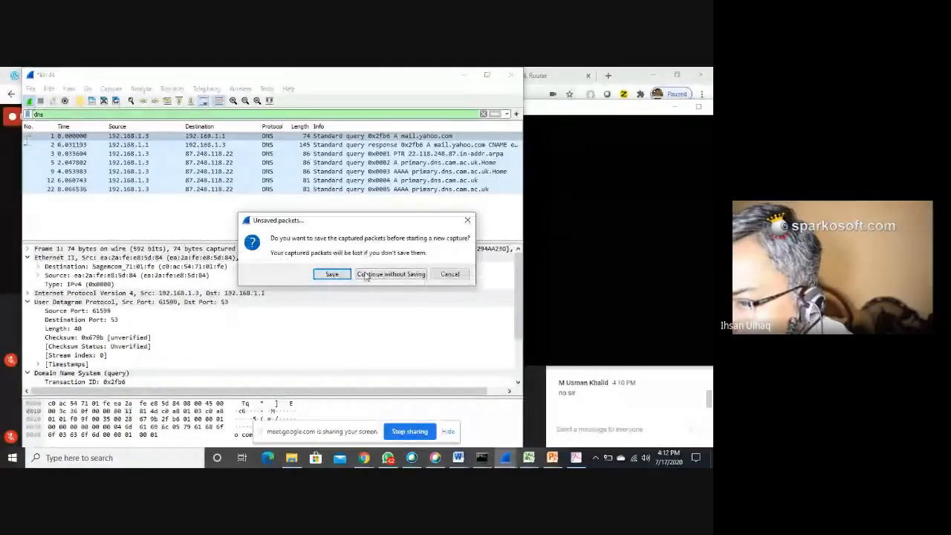
pyautogui.click(366, 275)
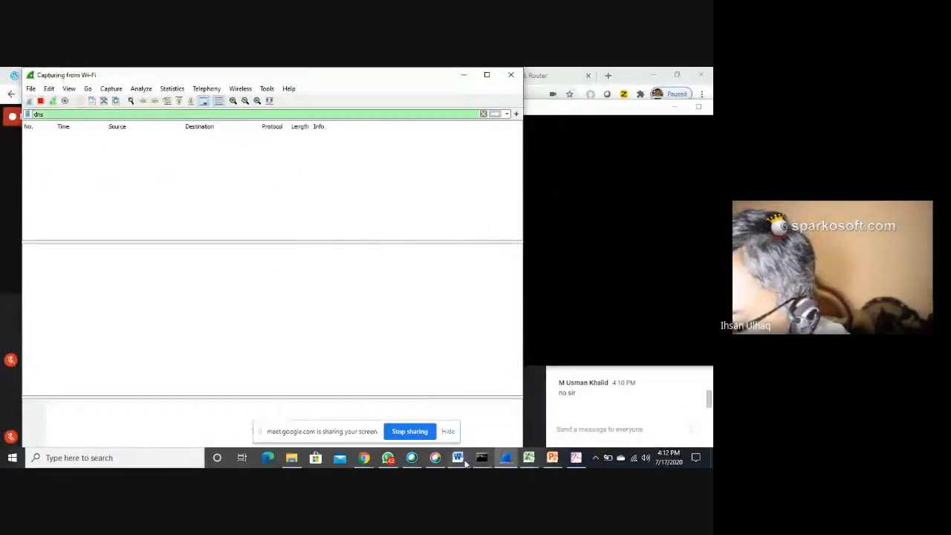
pyautogui.moveTo(486, 452)
pyautogui.click(530, 416)
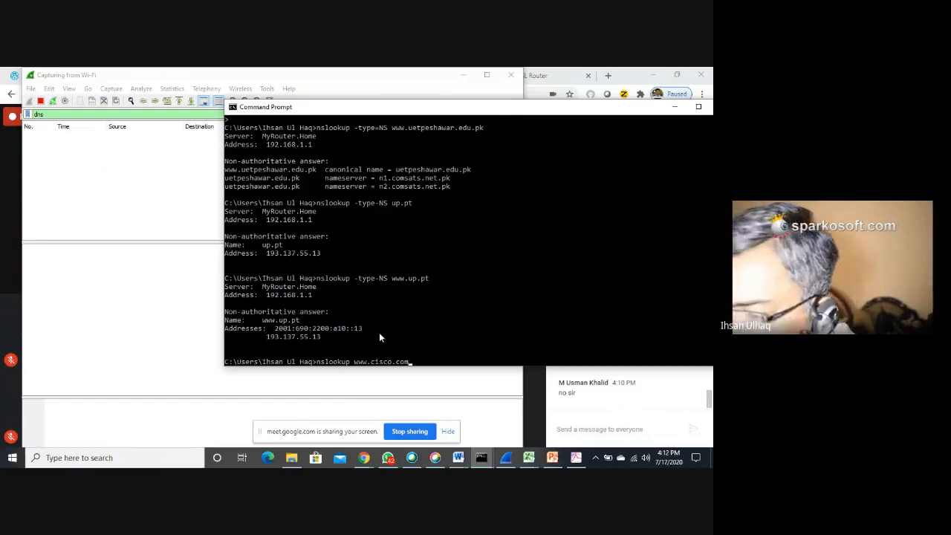
pyautogui.press('Return')
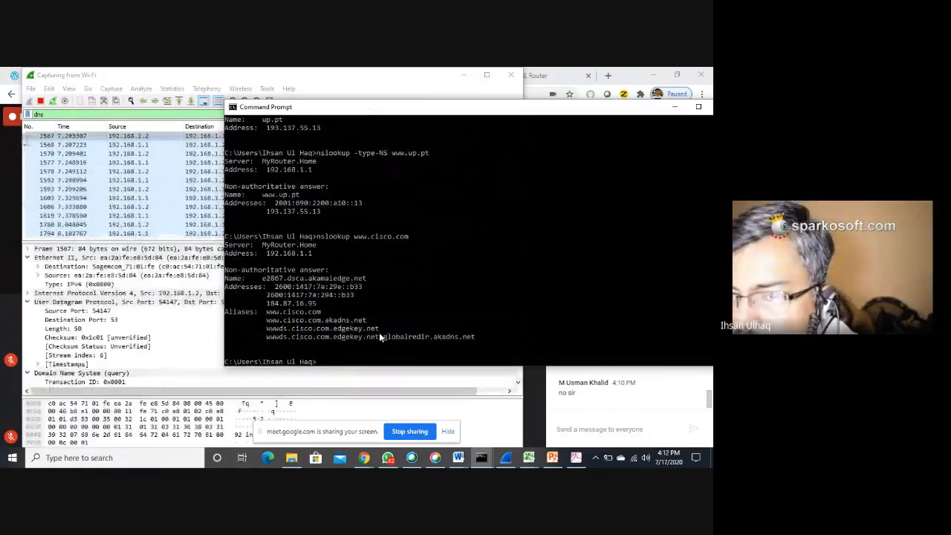
pyautogui.click(40, 101)
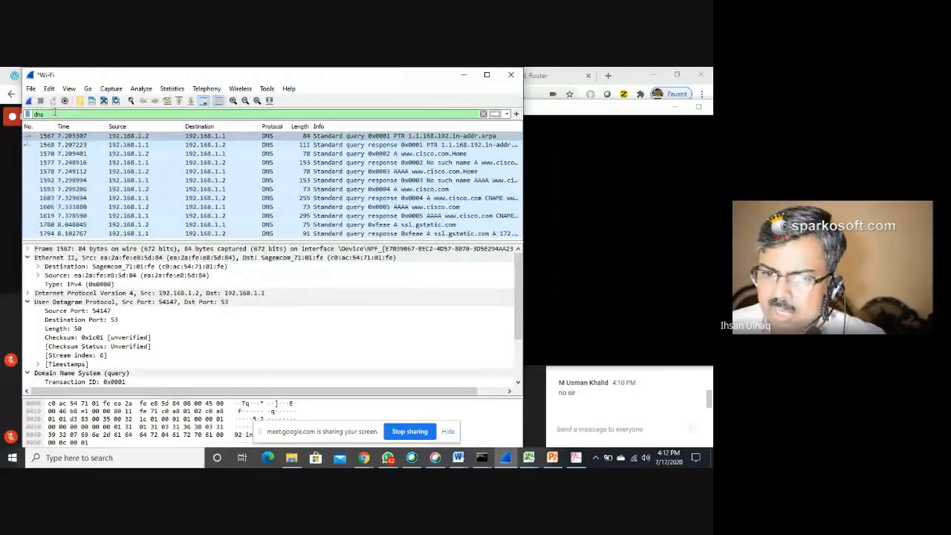
# Clear the dns text from the display filter.
pyautogui.press('BackSpace')
pyautogui.press('BackSpace')
pyautogui.press('BackSpace')
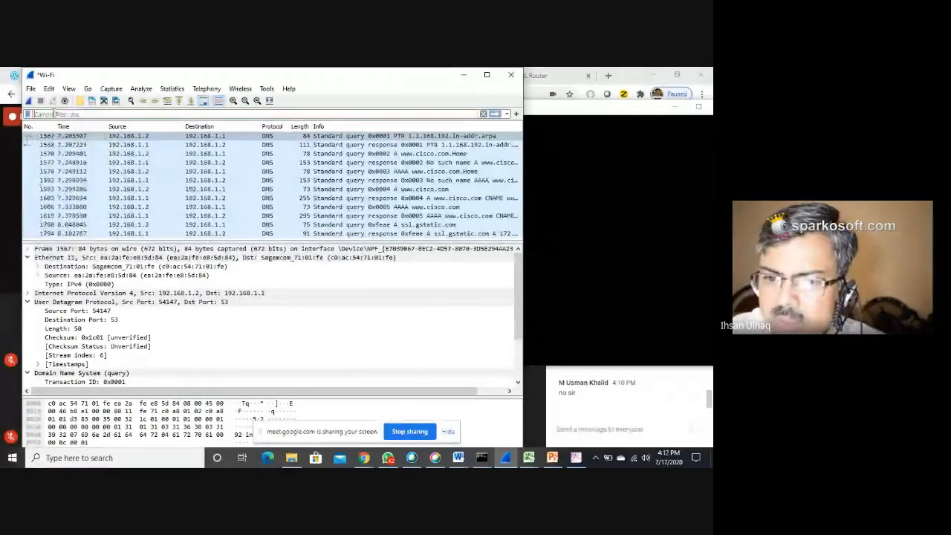
pyautogui.click(280, 329)
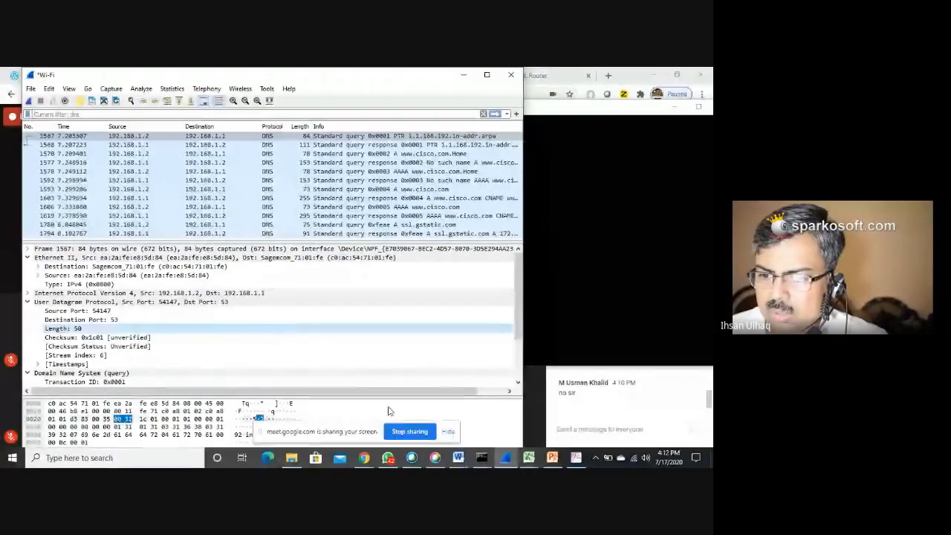
pyautogui.click(479, 459)
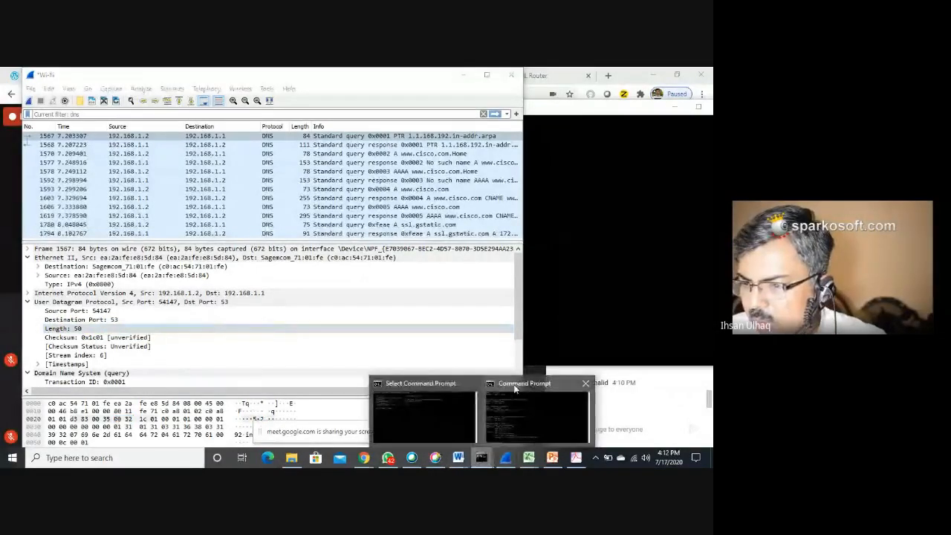
pyautogui.click(538, 412)
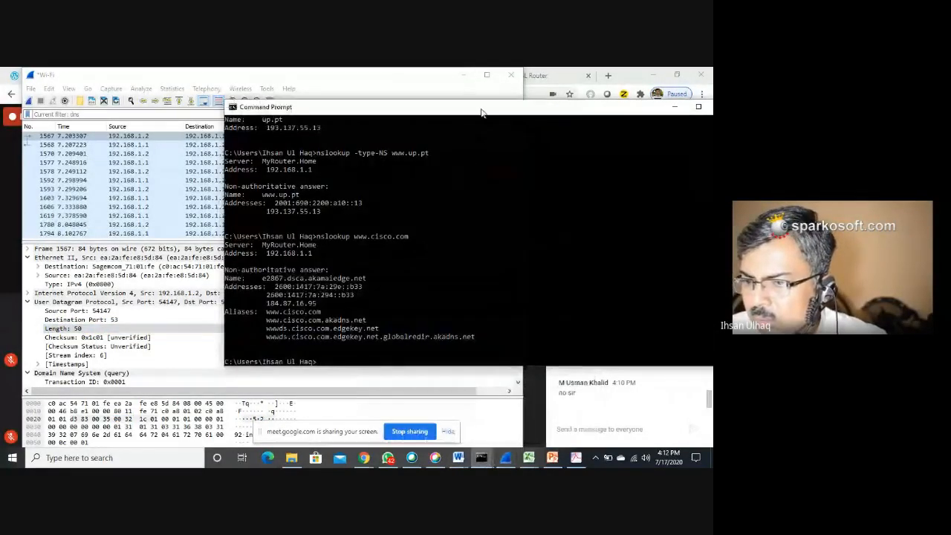
pyautogui.moveTo(481, 111); pyautogui.dragTo(629, 92)
pyautogui.press('Up')
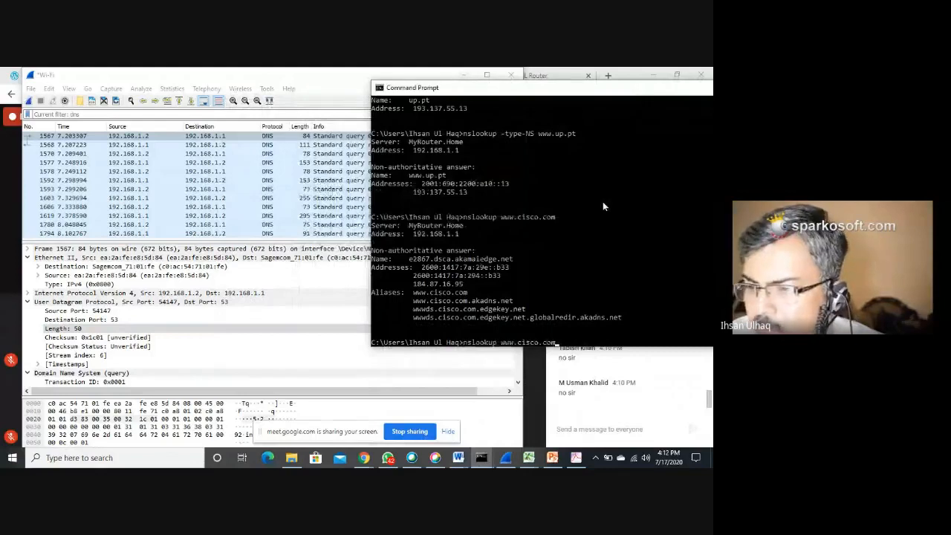
pyautogui.click(28, 102)
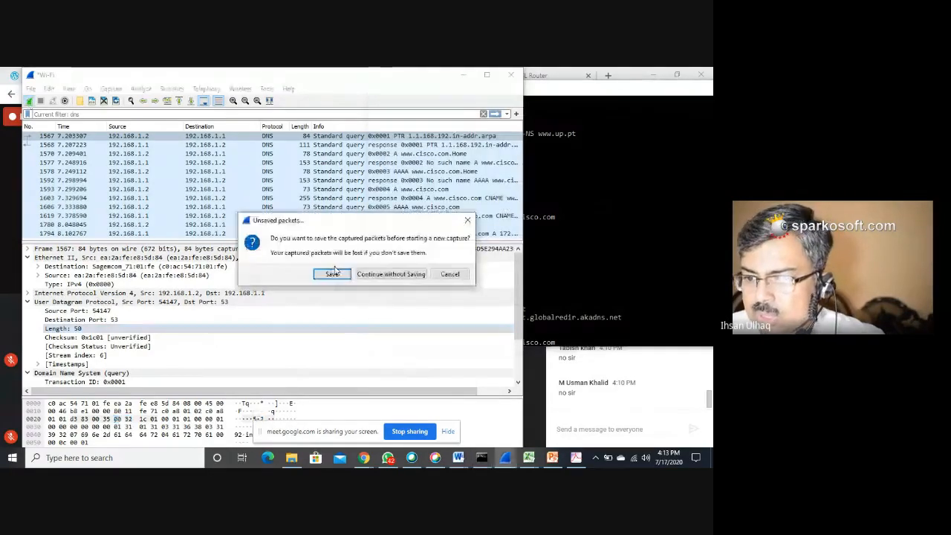
pyautogui.click(394, 274)
pyautogui.click(581, 270)
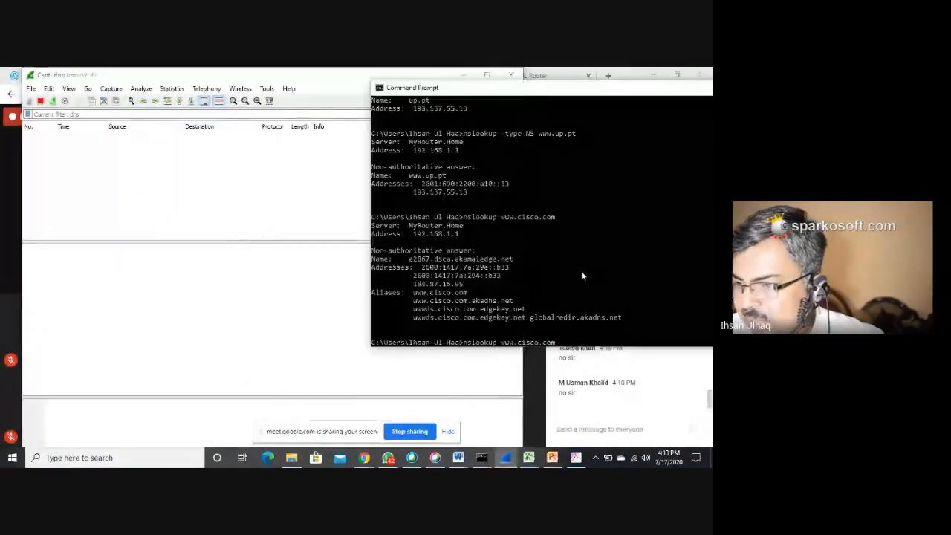
pyautogui.press('Return')
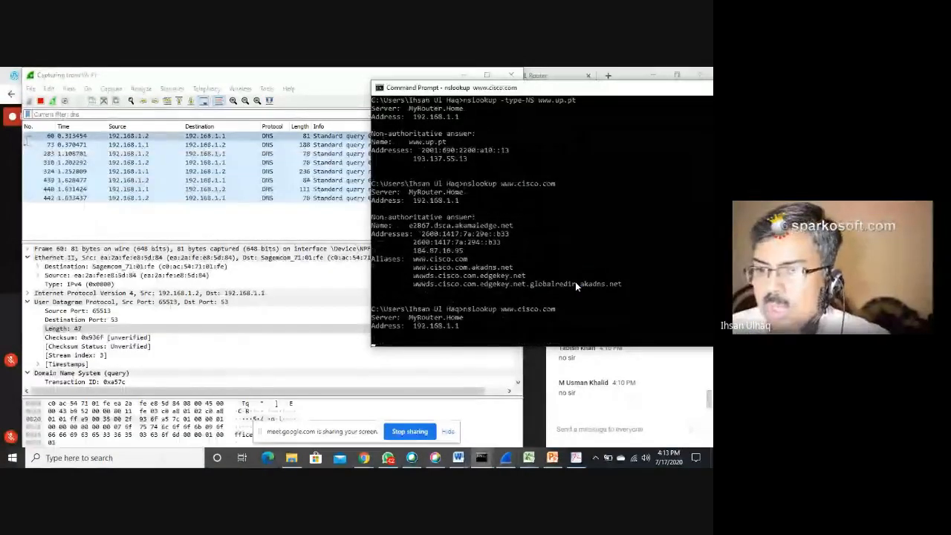
pyautogui.click(40, 101)
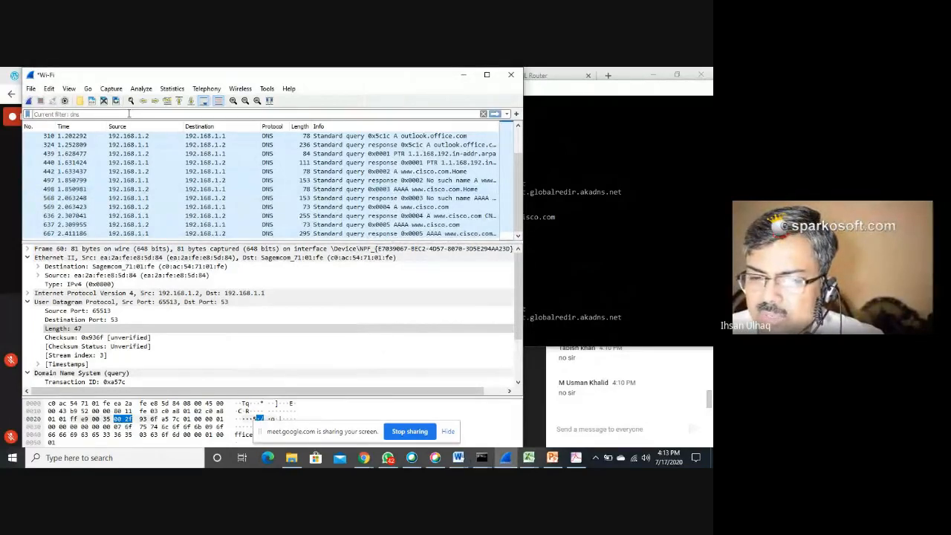
# Apply the display filter dns to the captured packets.
pyautogui.click(128, 113)
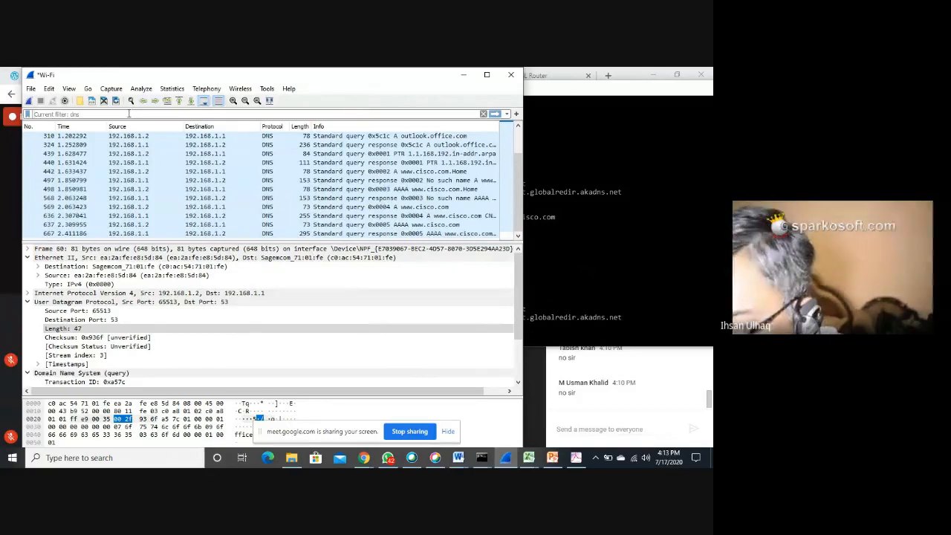
pyautogui.write('dns')
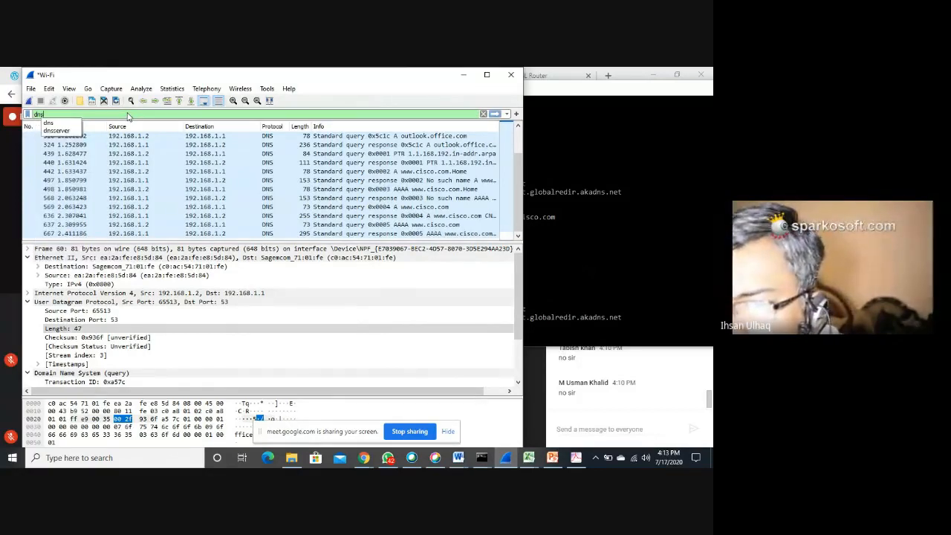
pyautogui.press('Return')
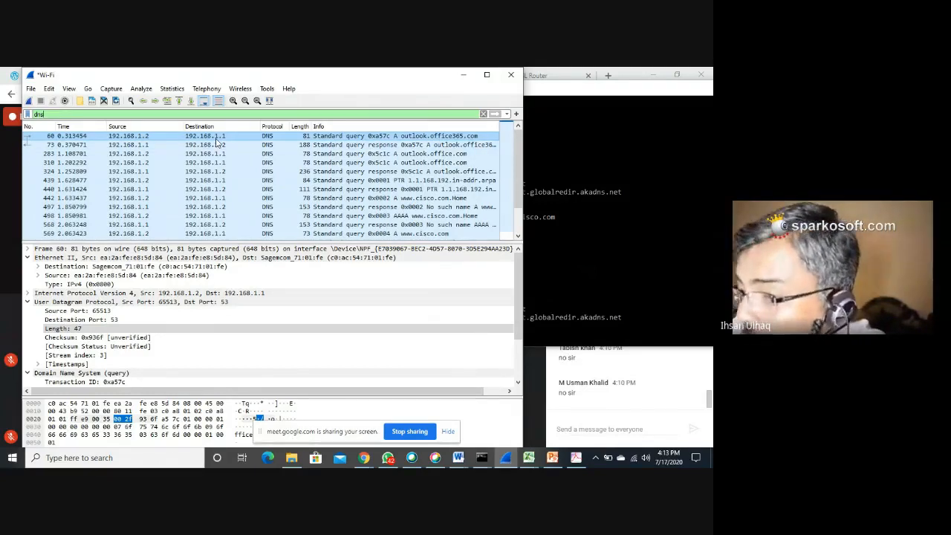
pyautogui.click(558, 262)
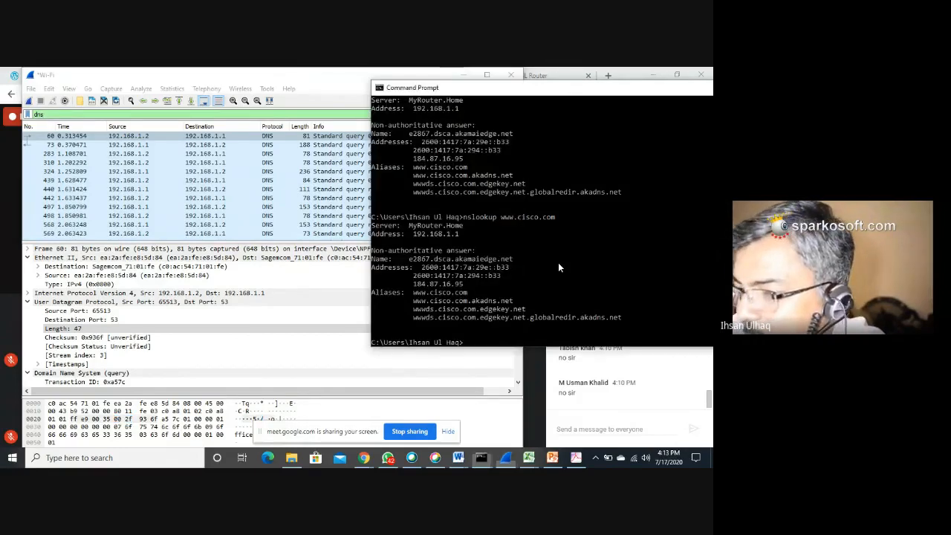
pyautogui.press('Up')
pyautogui.press('Up')
pyautogui.press('BackSpace')
pyautogui.press('BackSpace')
pyautogui.press('BackSpace')
pyautogui.press('BackSpace')
pyautogui.press('BackSpace')
pyautogui.press('BackSpace')
pyautogui.press('BackSpace')
pyautogui.press('BackSpace')
pyautogui.press('BackSpace')
pyautogui.press('BackSpace')
pyautogui.press('BackSpace')
pyautogui.press('BackSpace')
pyautogui.press('BackSpace')
pyautogui.press('BackSpace')
pyautogui.press('BackSpace')
pyautogui.press('BackSpace')
pyautogui.press('BackSpace')
pyautogui.press('BackSpace')
pyautogui.press('BackSpace')
pyautogui.press('BackSpace')
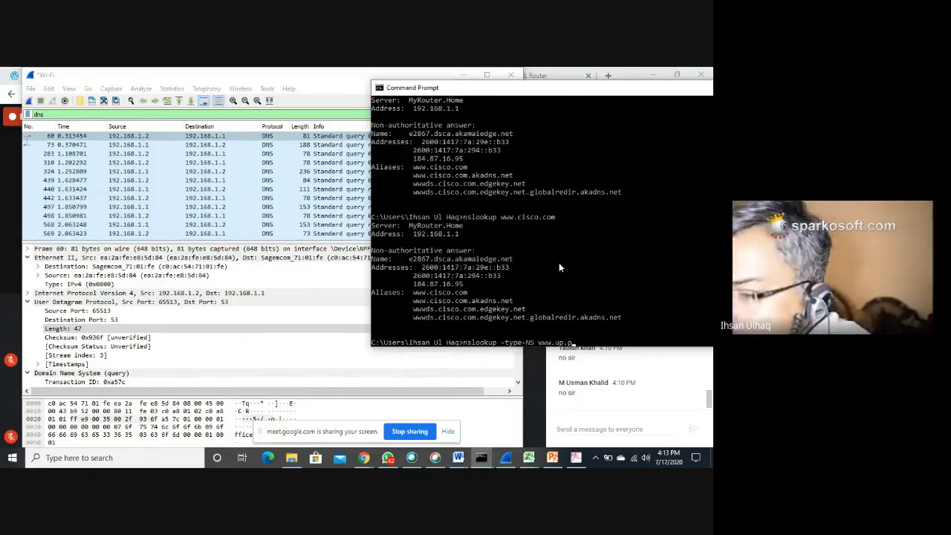
pyautogui.click(559, 264)
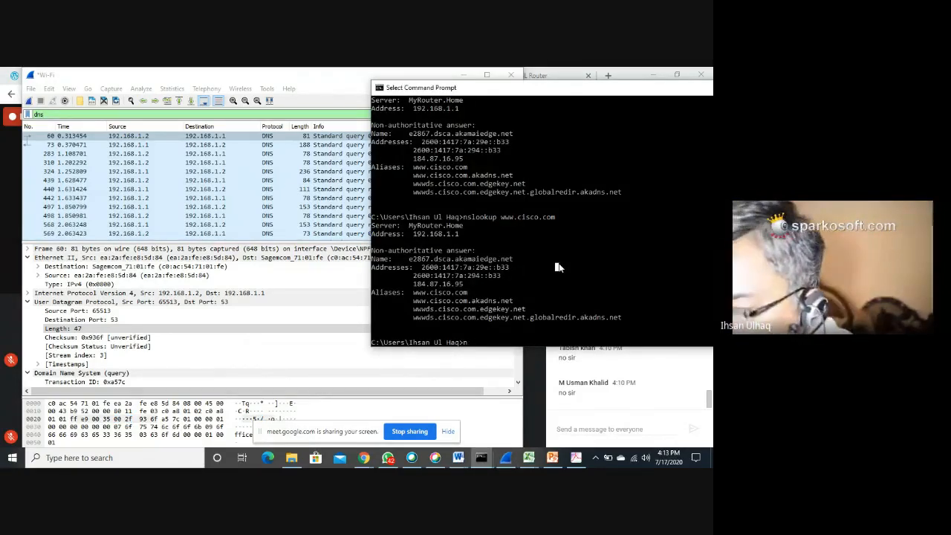
pyautogui.press('BackSpace')
# Run ipconfig /all in the Command Prompt and highlight the Wi-Fi adapter's IPv4 address.
pyautogui.write('ipco')
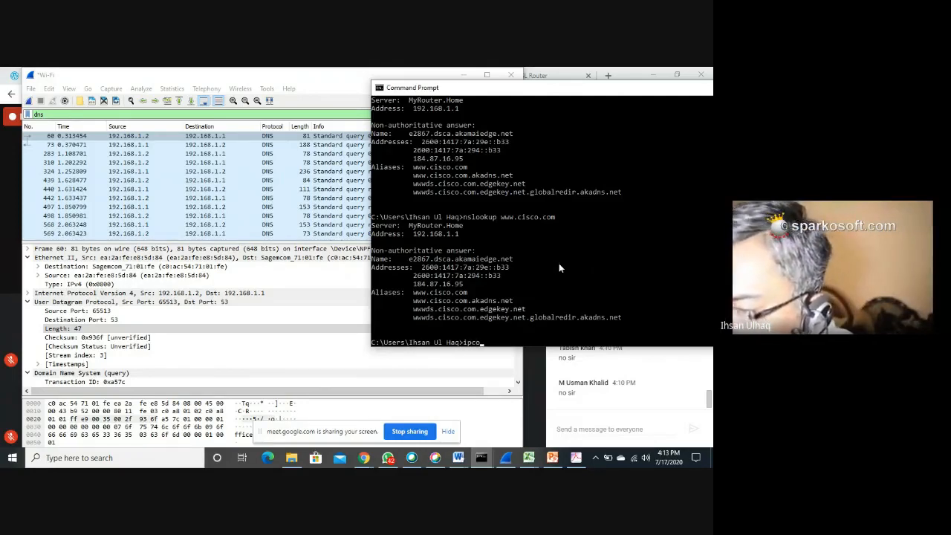
pyautogui.write('nfig ')
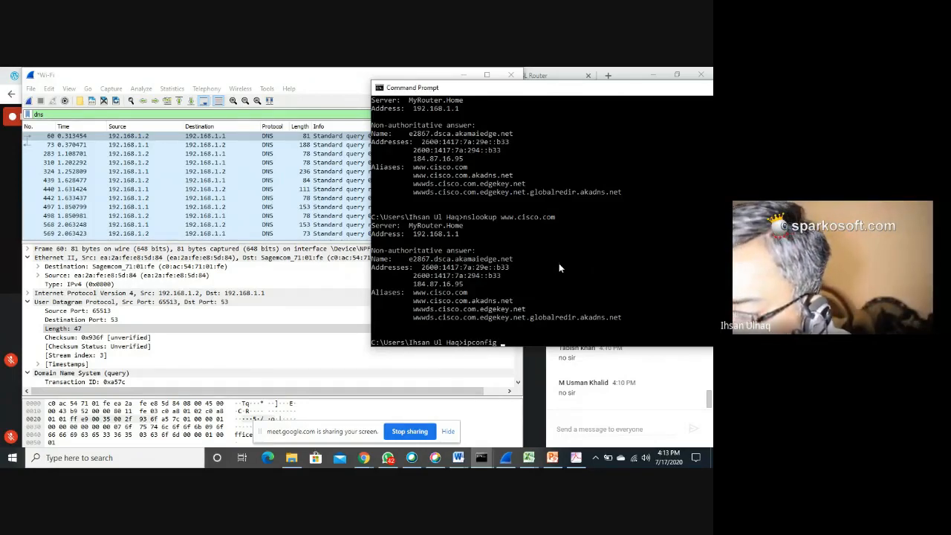
pyautogui.write('/all')
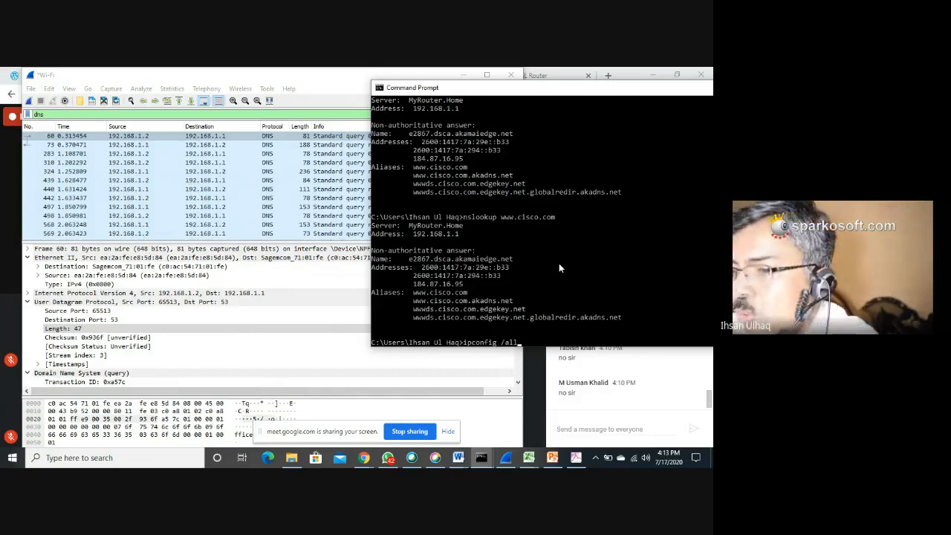
pyautogui.press('Return')
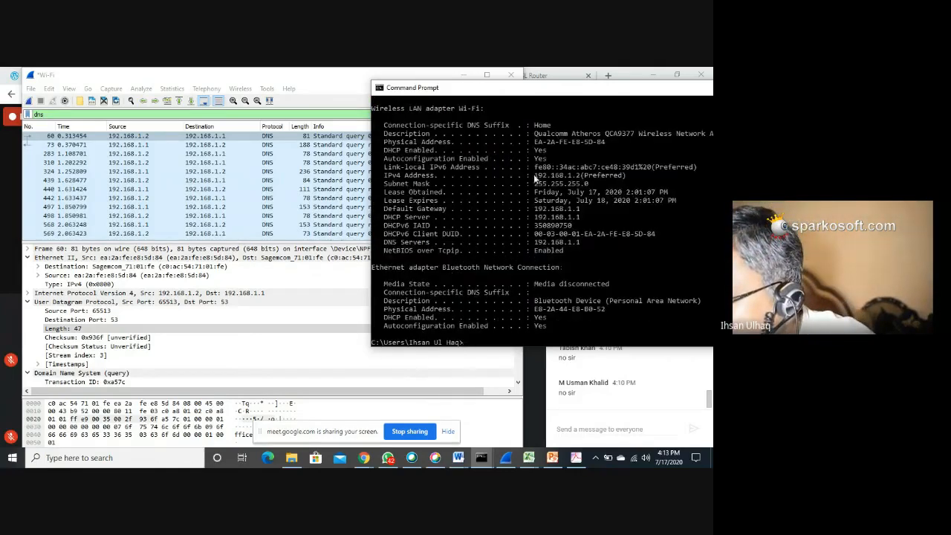
pyautogui.moveTo(533, 174); pyautogui.dragTo(584, 176)
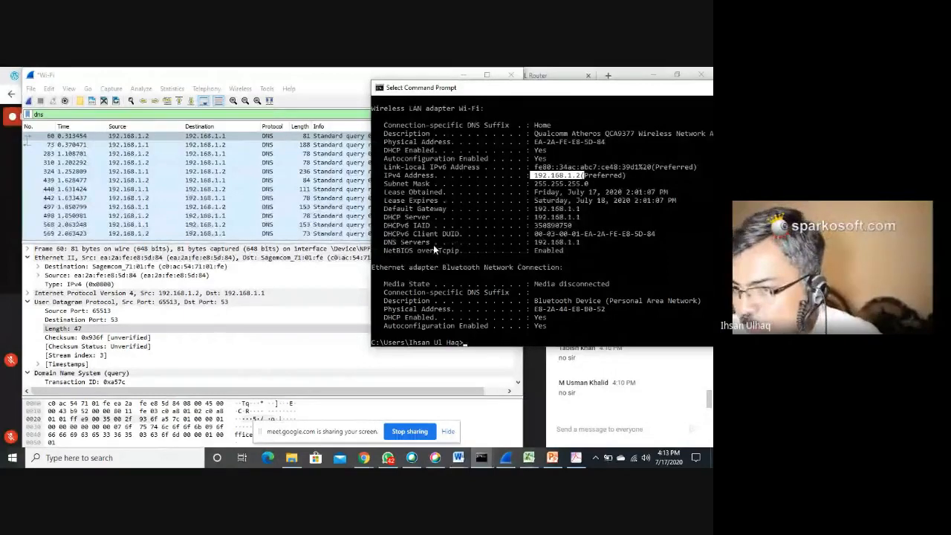
# Highlight the Wi-Fi adapter's DNS server address in the ipconfig output and minimize the Command Prompt window.
pyautogui.moveTo(533, 242); pyautogui.dragTo(587, 243)
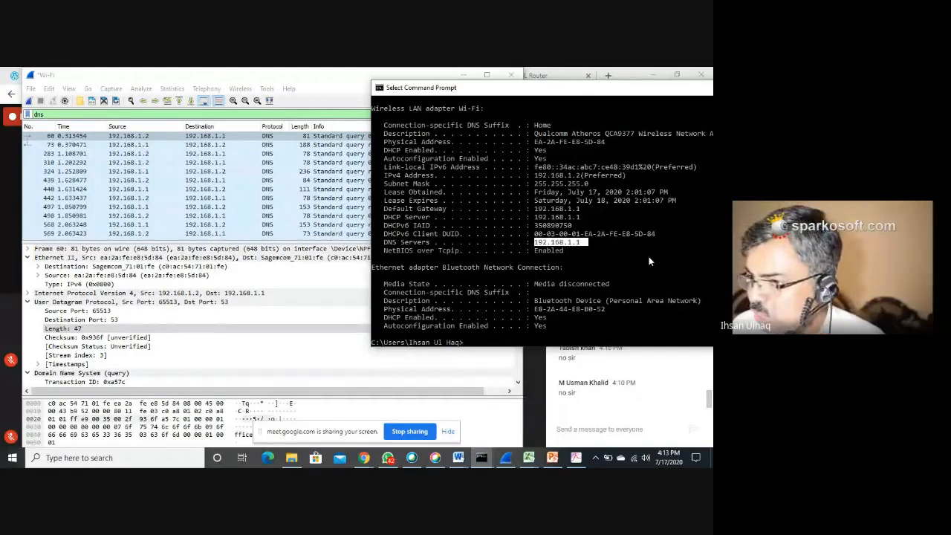
pyautogui.moveTo(697, 92); pyautogui.dragTo(592, 120)
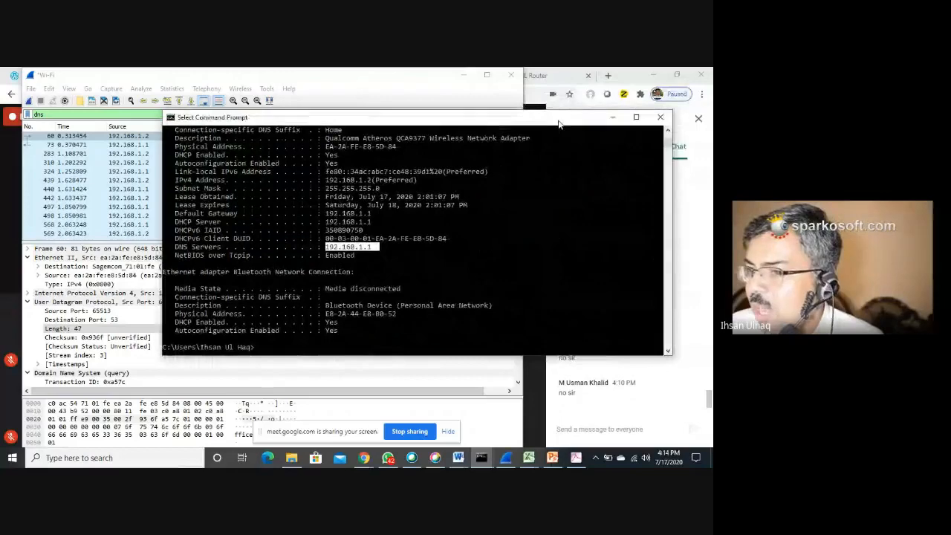
pyautogui.click(612, 117)
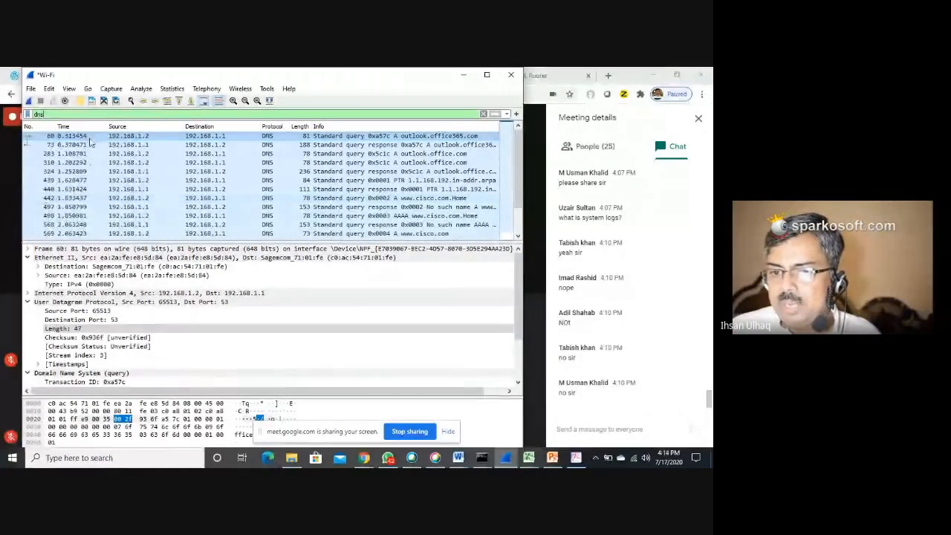
# Select frame 60 and collapse its Ethernet II, User Datagram Protocol and Domain Name System details.
pyautogui.click(202, 139)
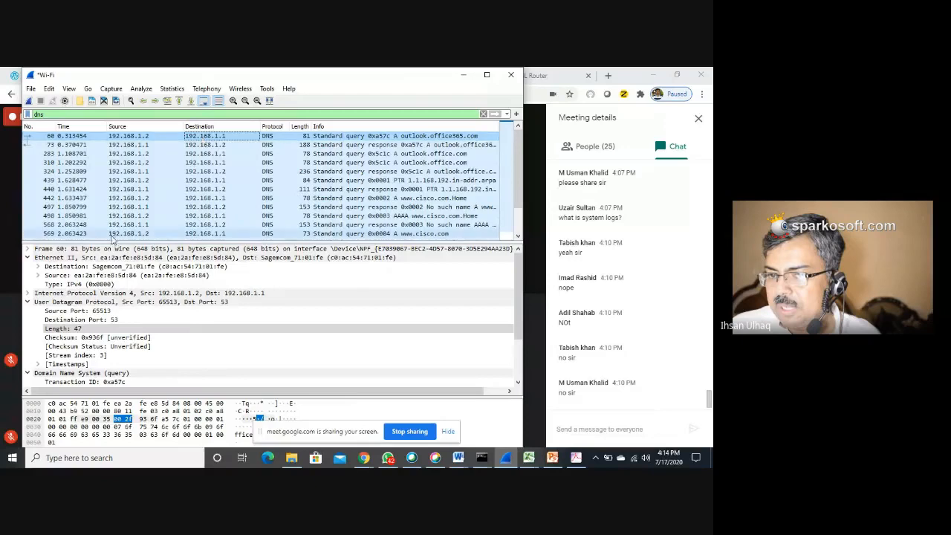
pyautogui.click(28, 257)
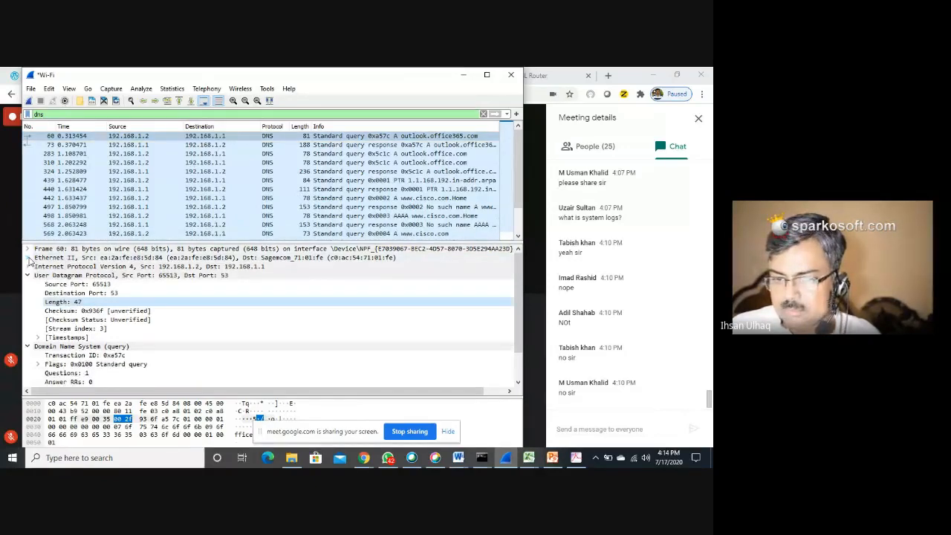
pyautogui.click(27, 276)
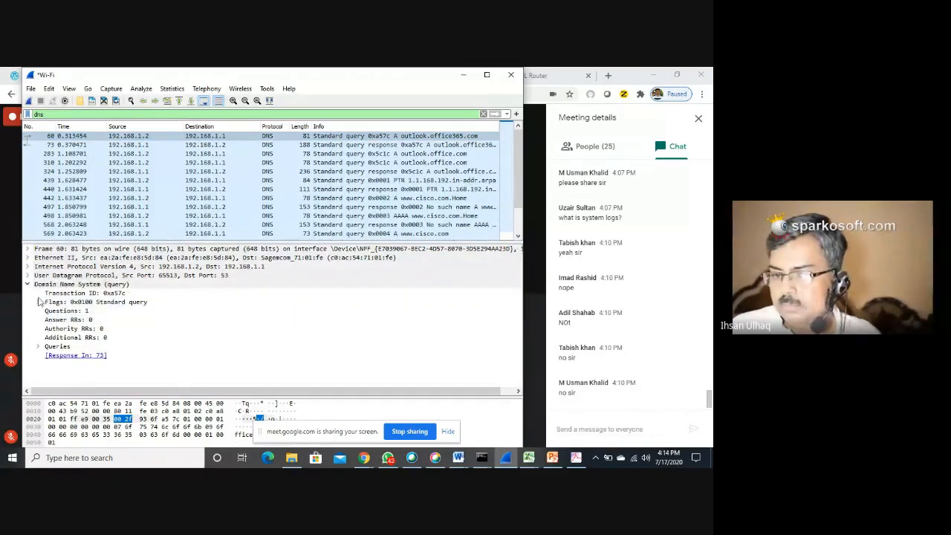
pyautogui.click(27, 285)
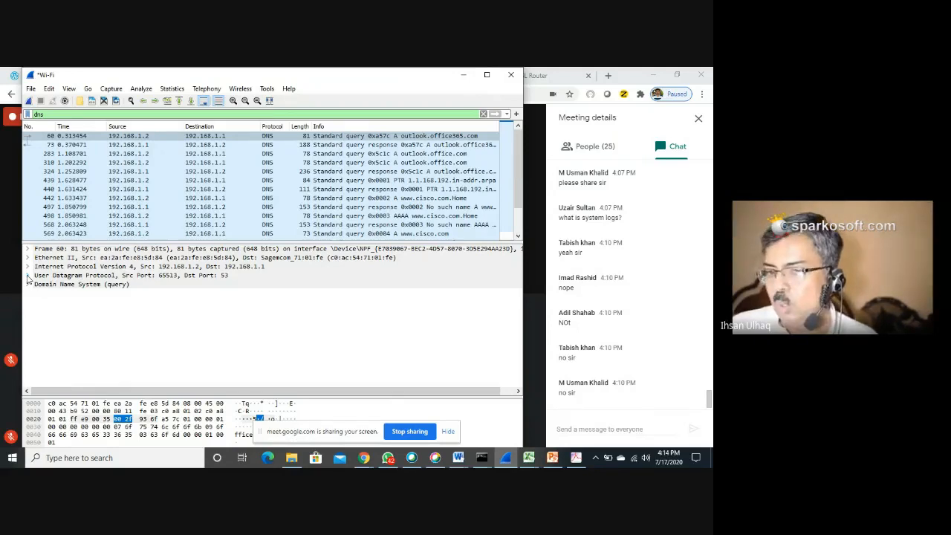
# Expand frame 60's User Datagram Protocol header and briefly inspect its Internet Protocol Version 4 details.
pyautogui.click(28, 276)
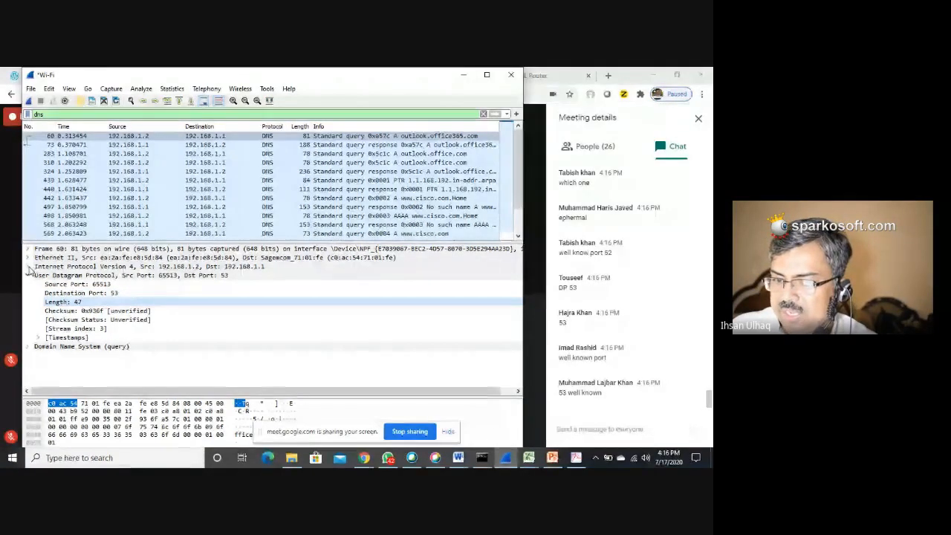
pyautogui.click(28, 266)
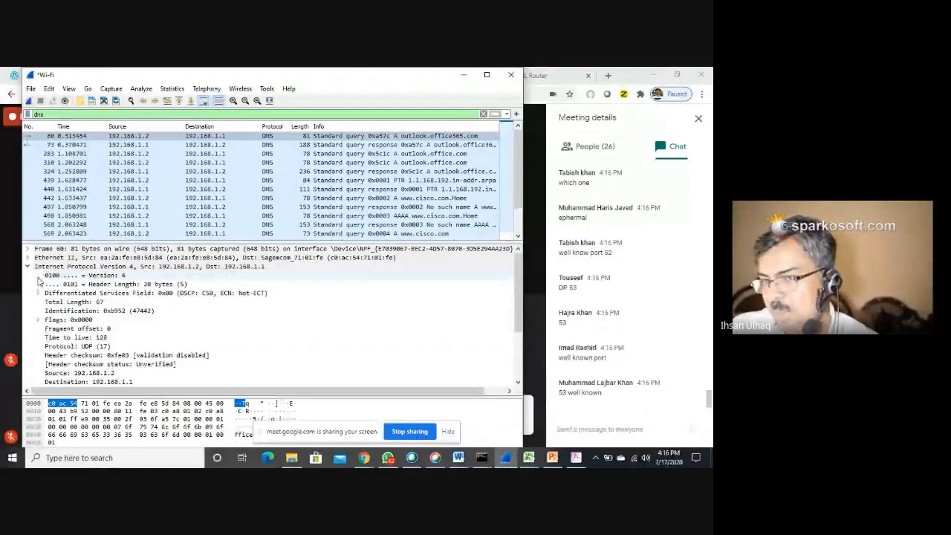
pyautogui.click(28, 266)
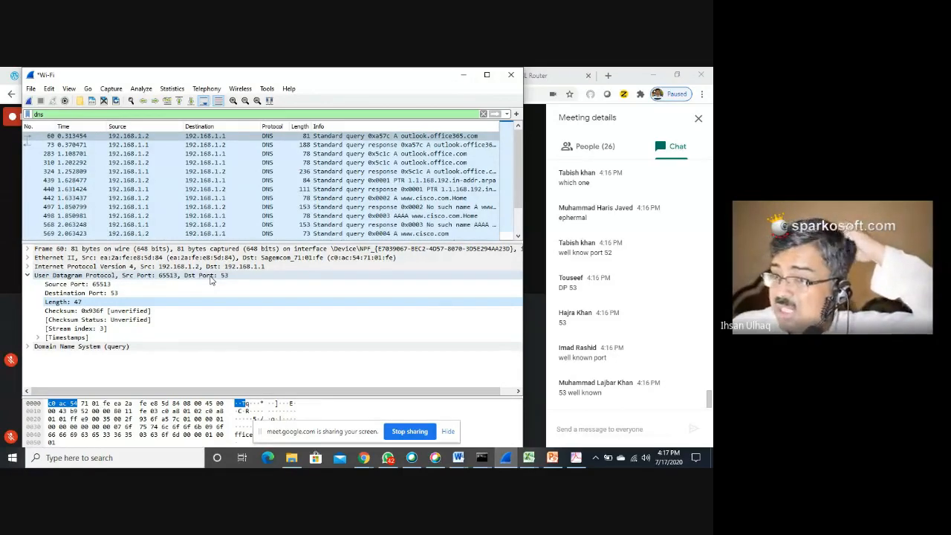
# In a new Chrome tab, search Google for udp header format and open the first UDP header diagram.
pyautogui.click(609, 77)
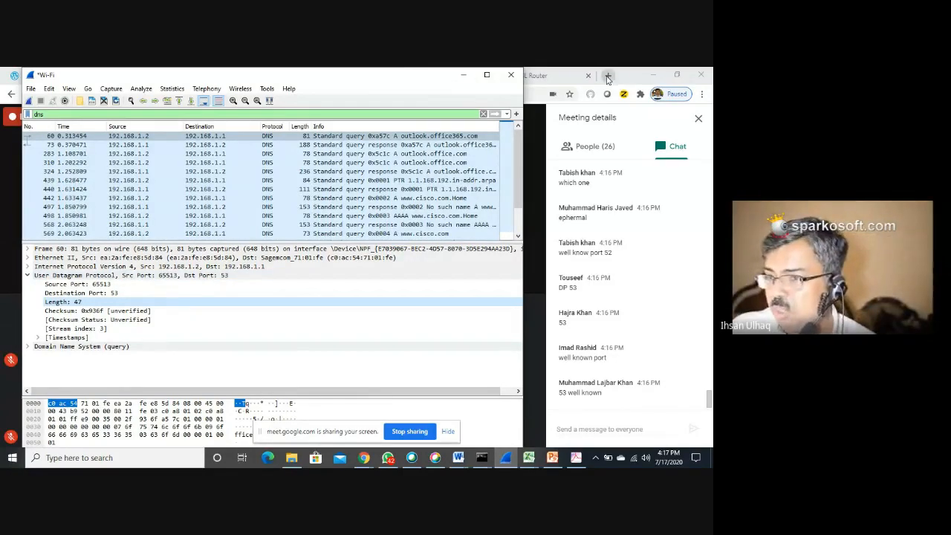
pyautogui.write('u')
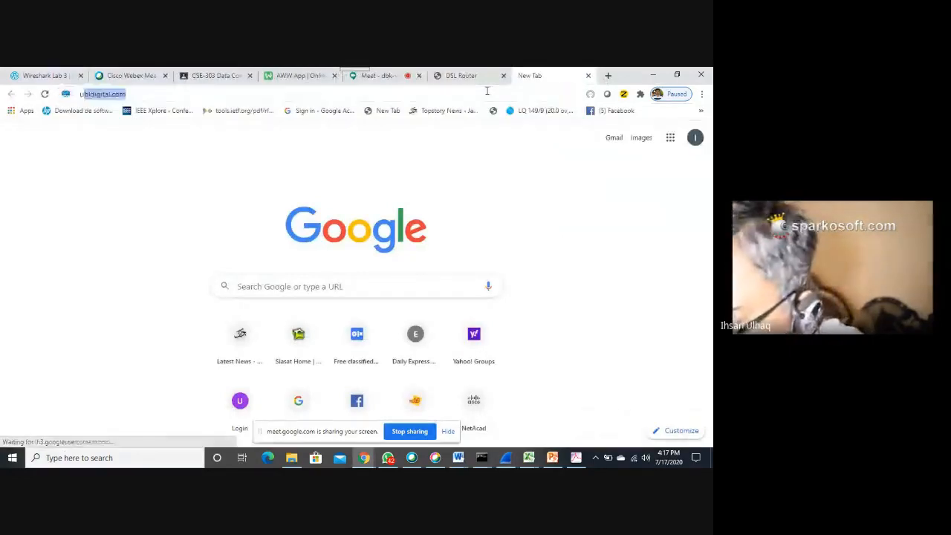
pyautogui.write('dp')
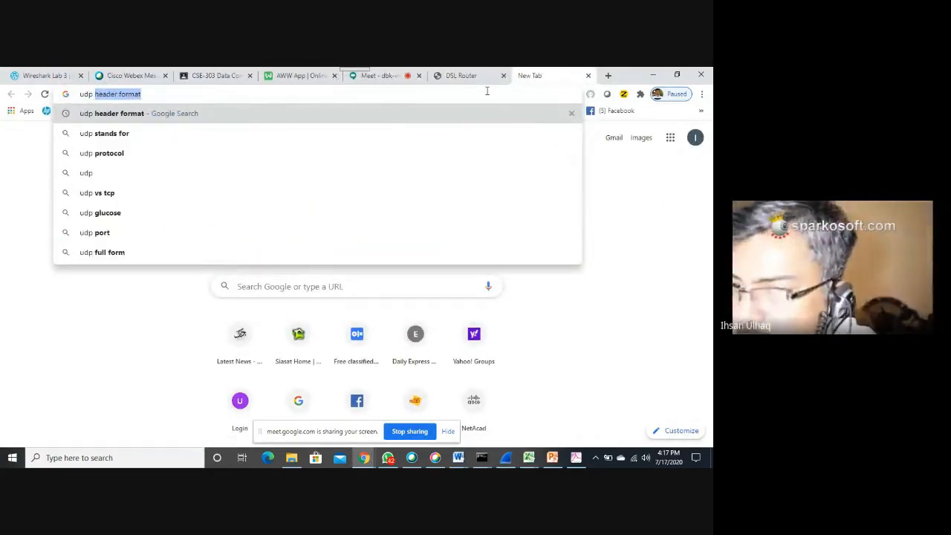
pyautogui.press('Return')
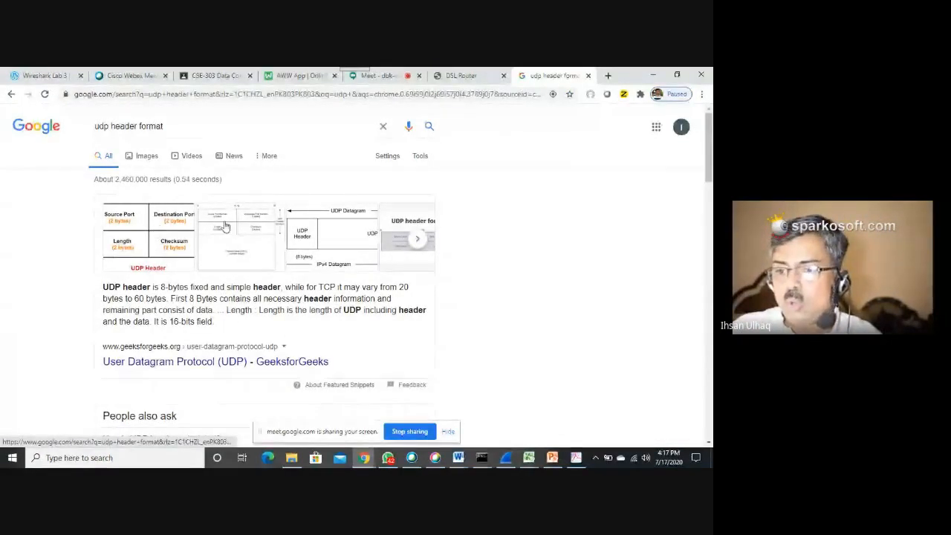
pyautogui.click(165, 239)
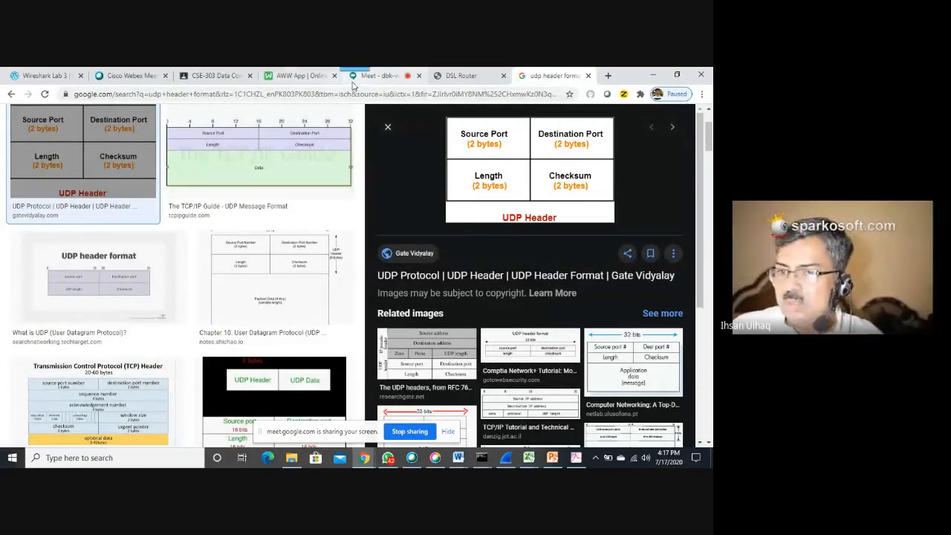
# Go to the Google Meet page and back to Wireshark, then switch frame 60's expanded details from UDP to Internet Protocol Version 4.
pyautogui.click(388, 78)
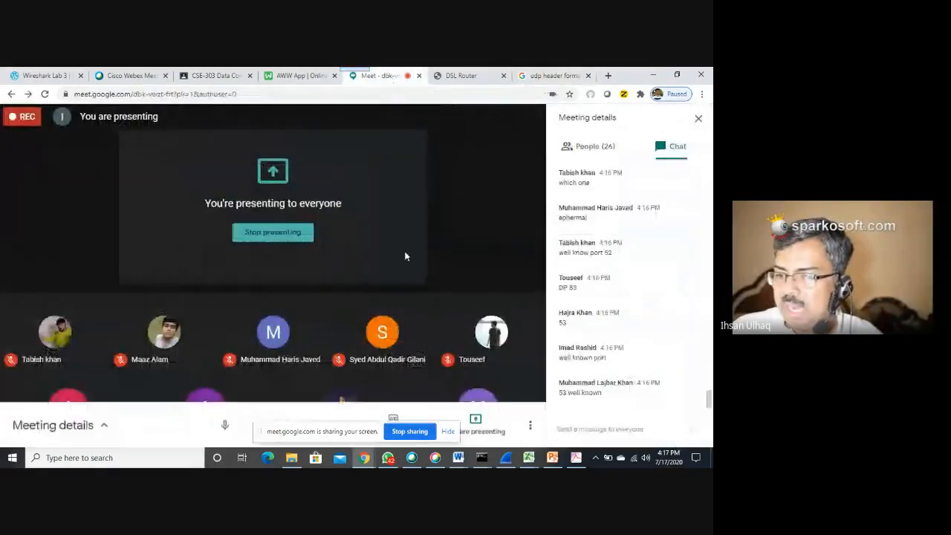
pyautogui.moveTo(484, 461)
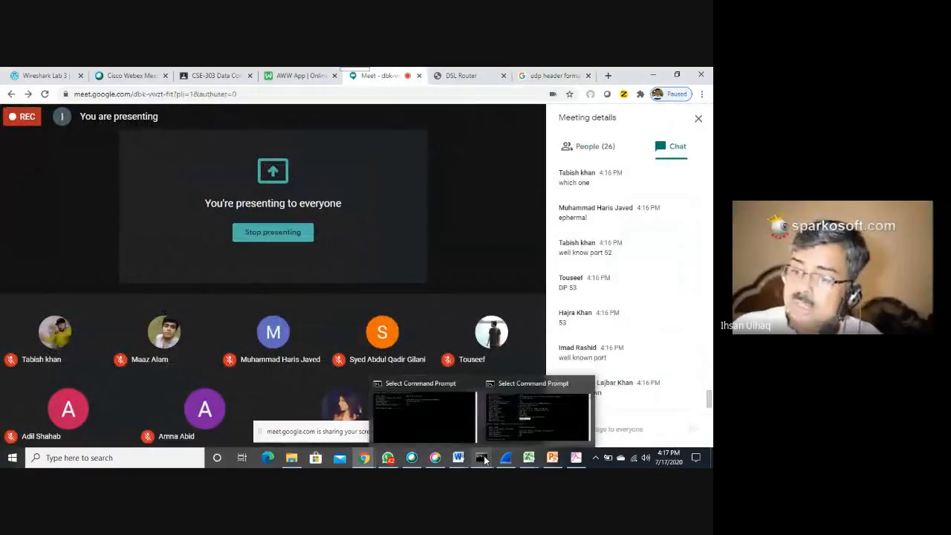
pyautogui.click(509, 458)
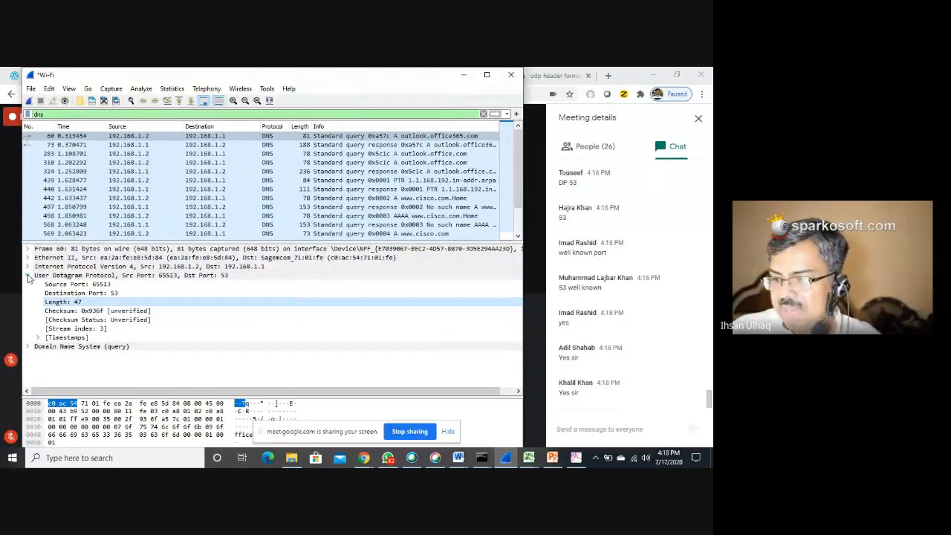
pyautogui.click(29, 276)
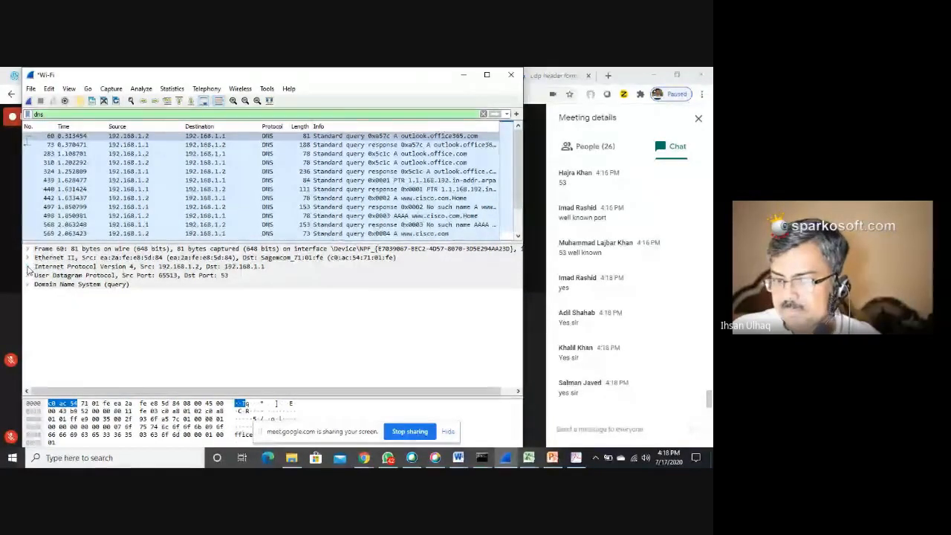
pyautogui.click(27, 267)
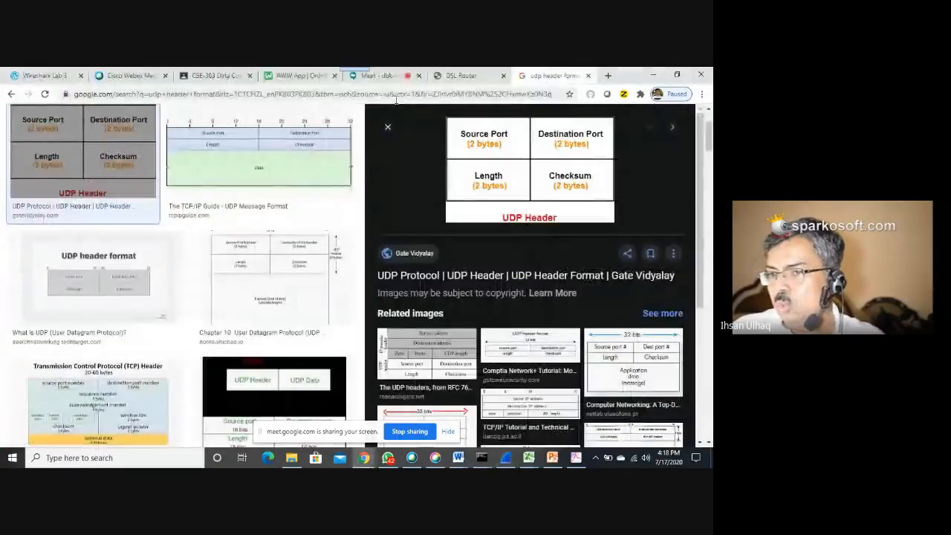
# Search Google for ipv4 header in the Chrome UDP diagram tab and open the Gate Vidyalay IPv4 header diagram.
pyautogui.click(557, 75)
pyautogui.click(380, 94)
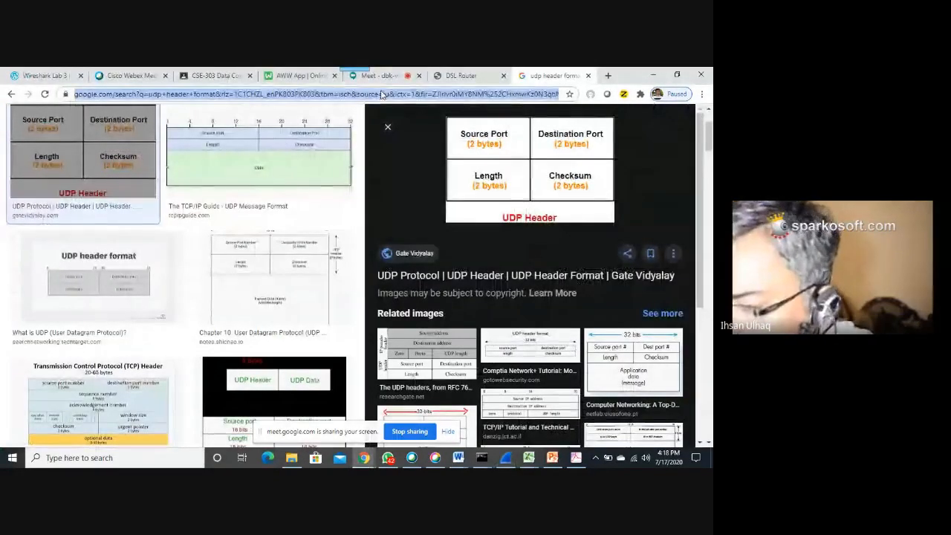
pyautogui.write('IP')
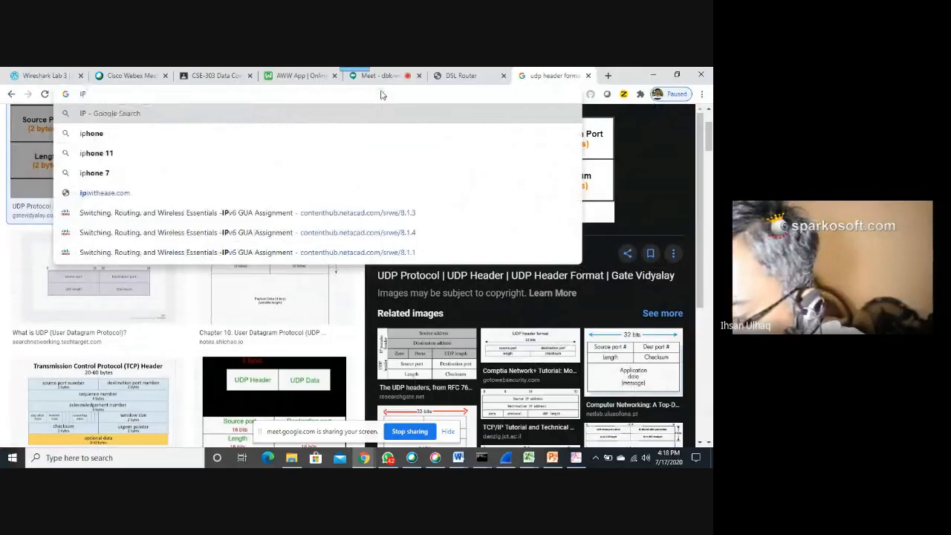
pyautogui.write('v4')
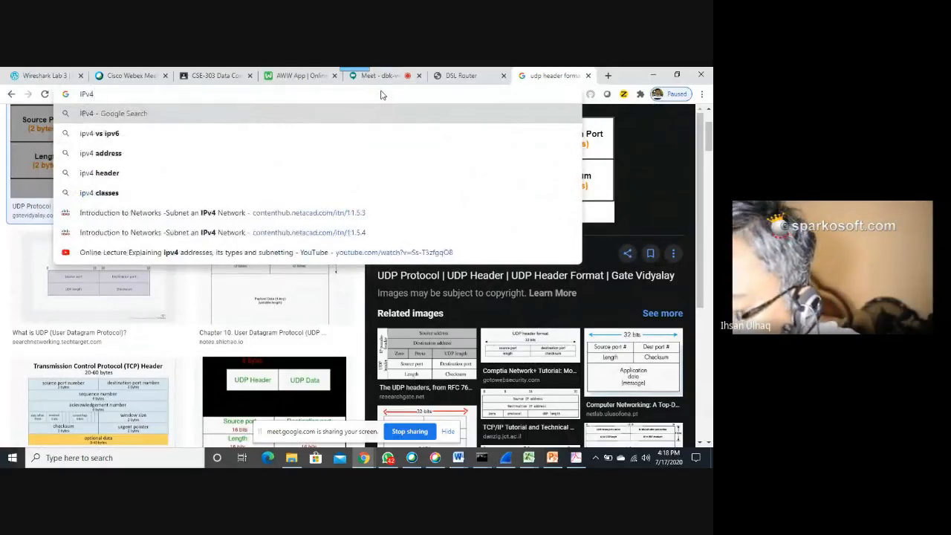
pyautogui.write(' hea')
pyautogui.press('Down')
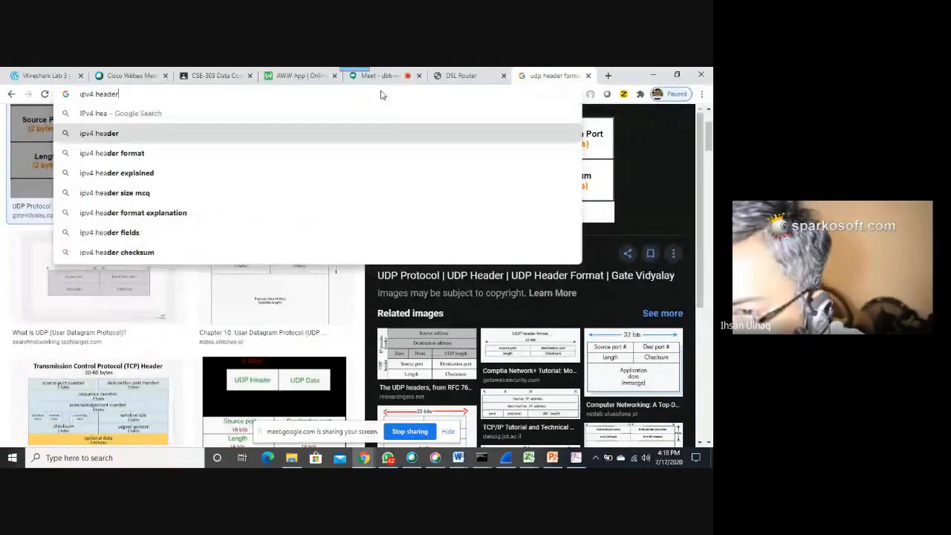
pyautogui.press('Return')
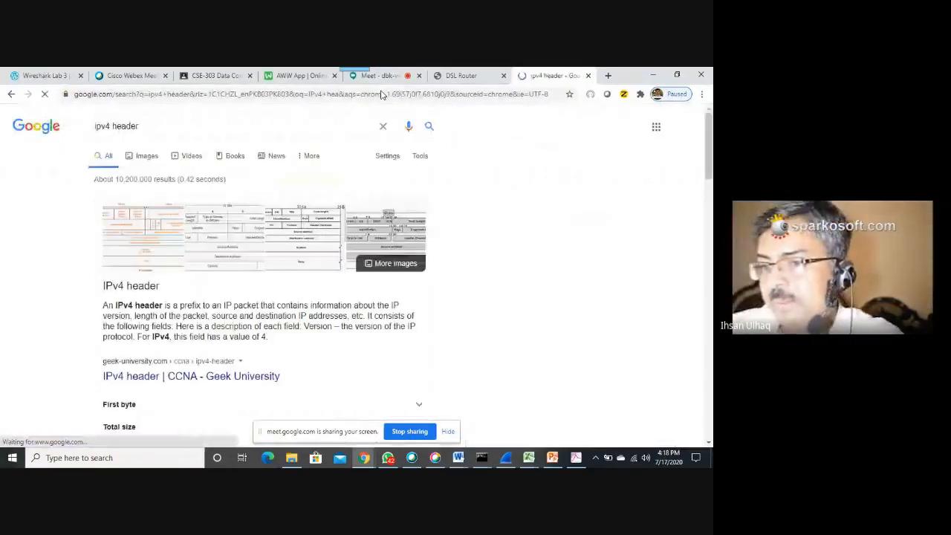
pyautogui.click(162, 239)
pyautogui.click(171, 240)
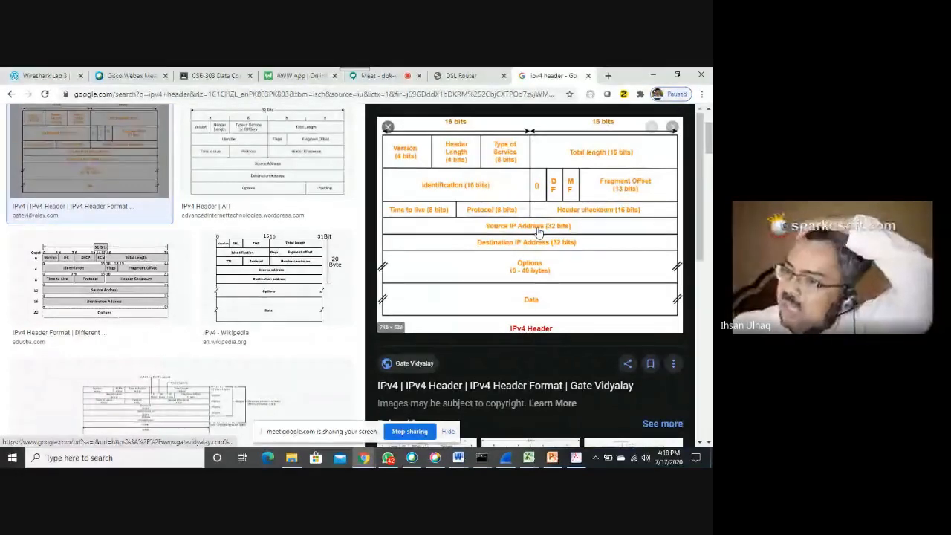
# Bring the Wireshark window forward and narrow it so it sits beside the IPv4 header diagram.
pyautogui.click(507, 458)
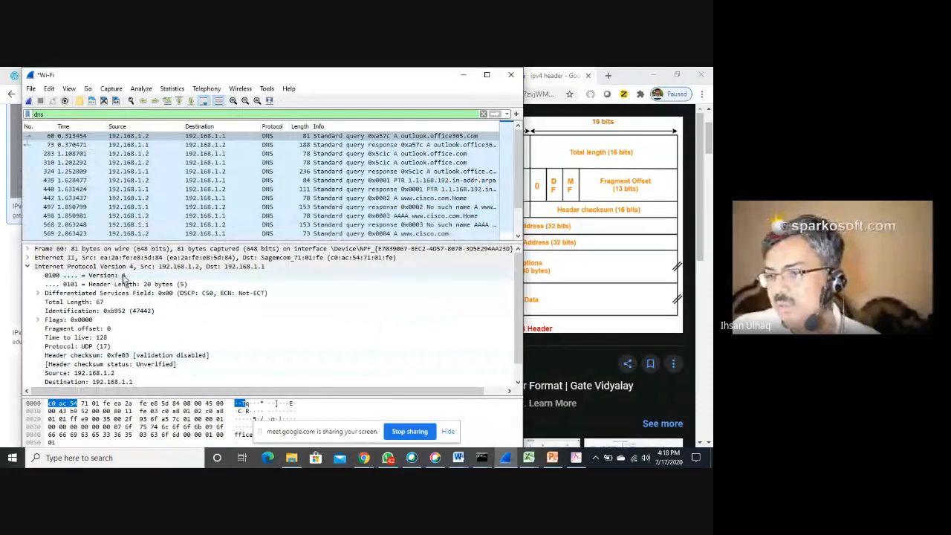
pyautogui.moveTo(341, 77)
pyautogui.mouseDown()
pyautogui.moveTo(347, 83)
pyautogui.moveTo(301, 85)
pyautogui.moveTo(327, 84)
pyautogui.mouseUp()
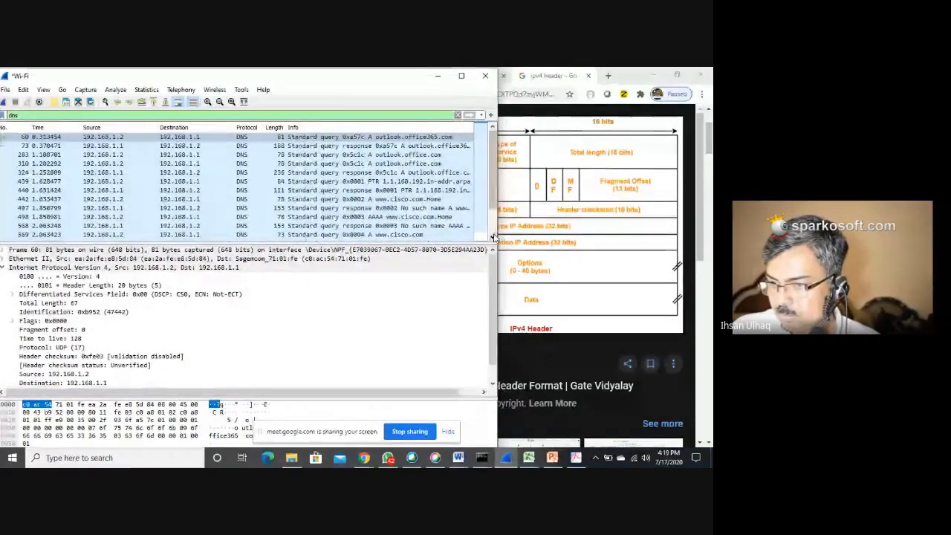
pyautogui.moveTo(490, 238); pyautogui.dragTo(369, 228)
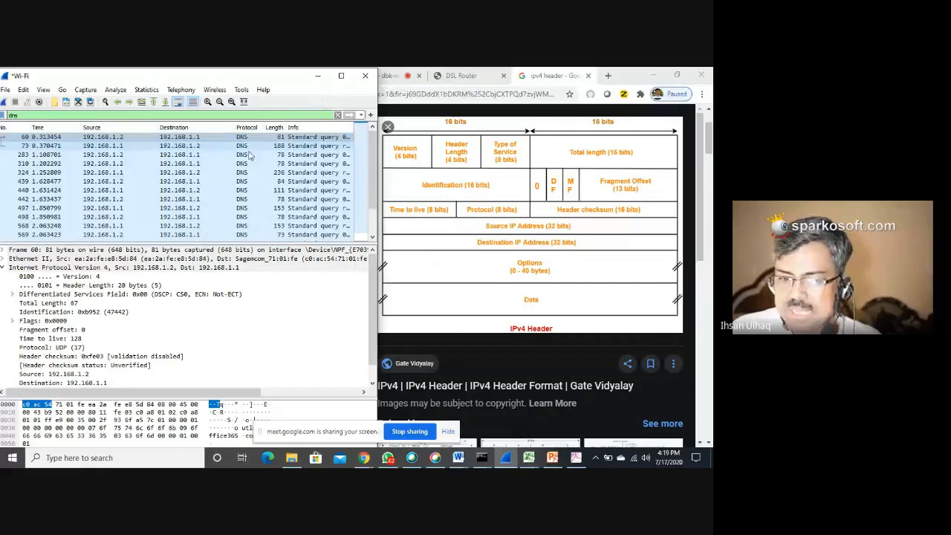
# Swap frame 60's expanded IPv4 details for its Ethernet II header and switch to the Google Meet chat.
pyautogui.click(4, 268)
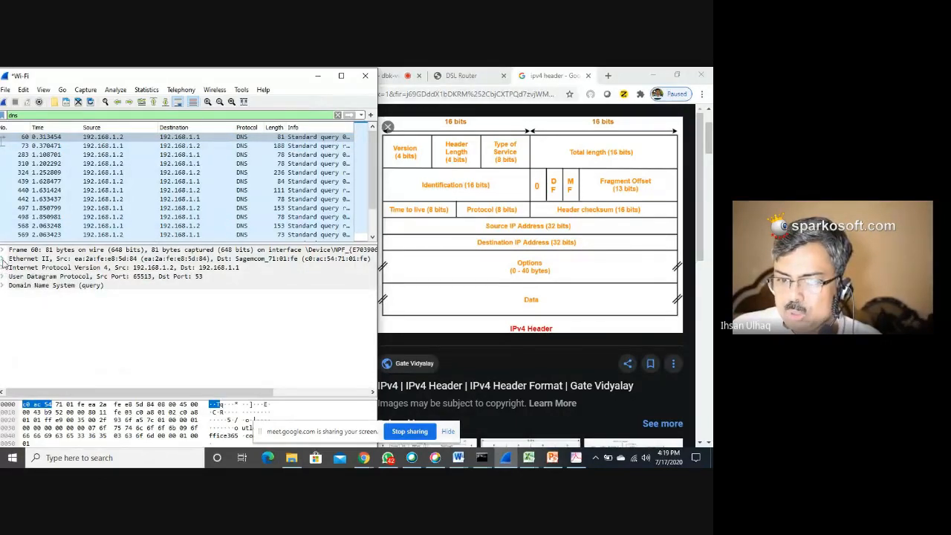
pyautogui.click(3, 260)
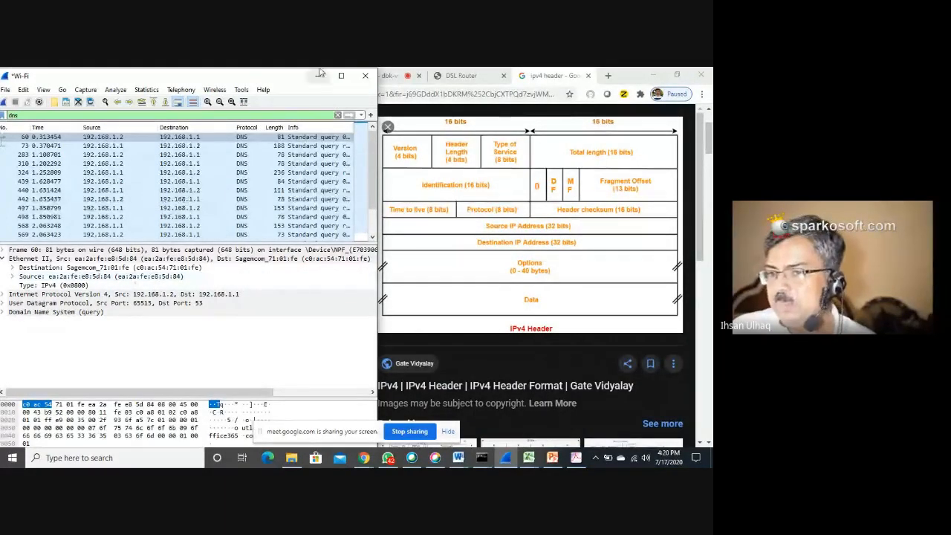
pyautogui.click(389, 76)
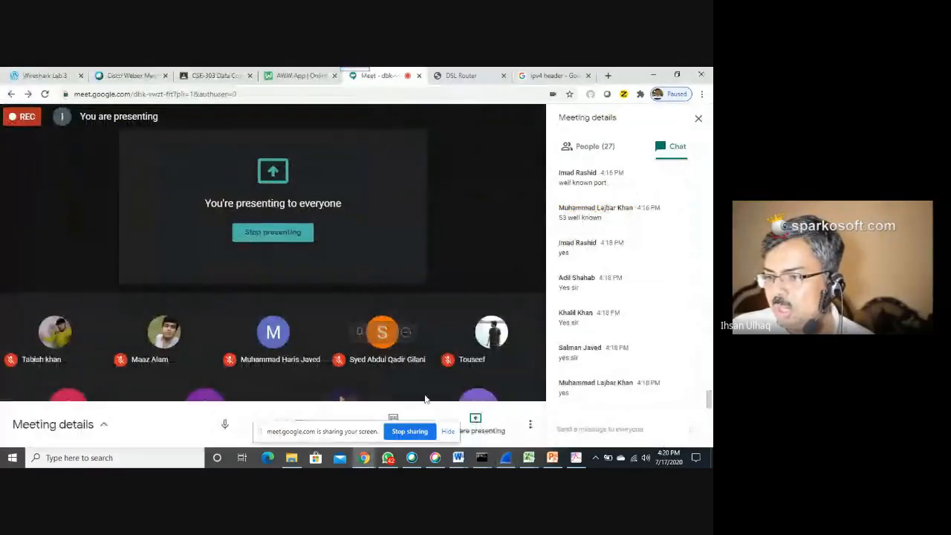
# Return to Wireshark and highlight the source and destination MAC address fields in frame 60's Ethernet II header.
pyautogui.click(505, 459)
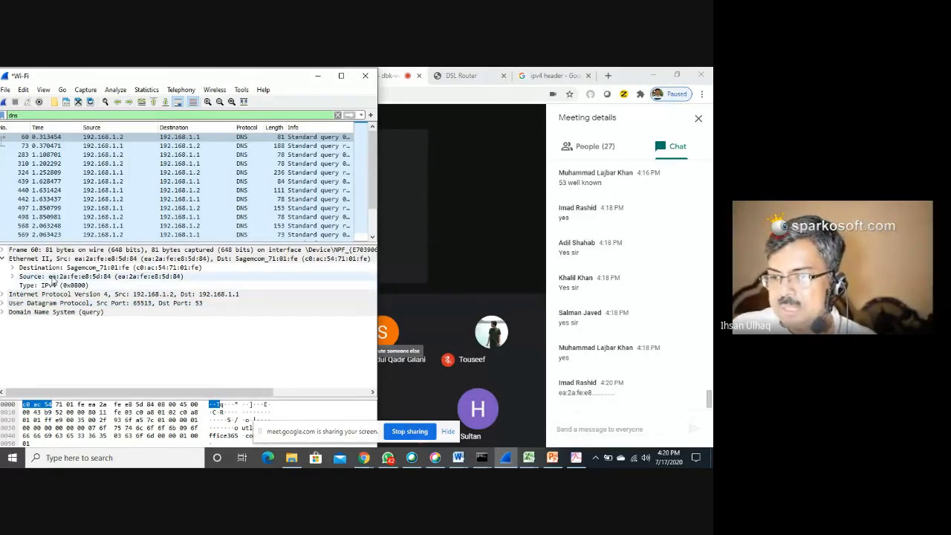
pyautogui.click(53, 278)
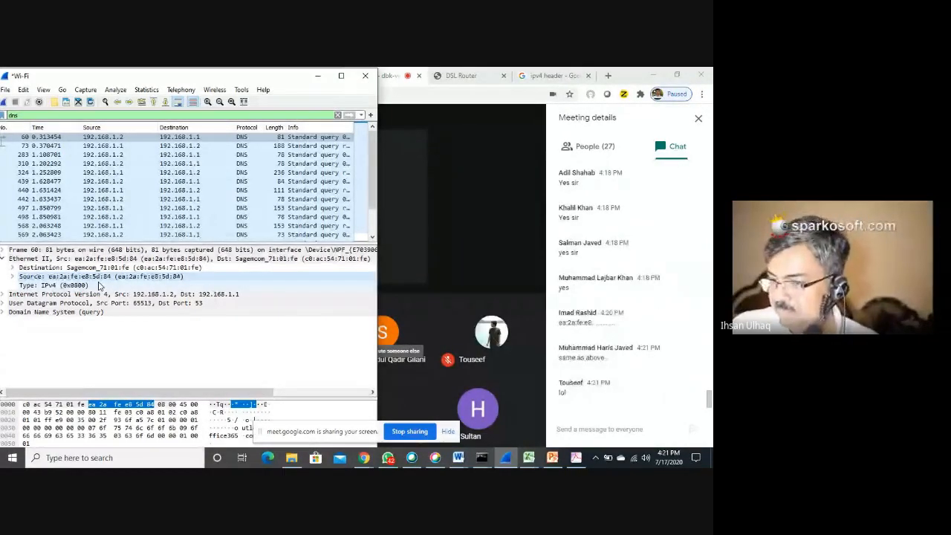
pyautogui.click(149, 268)
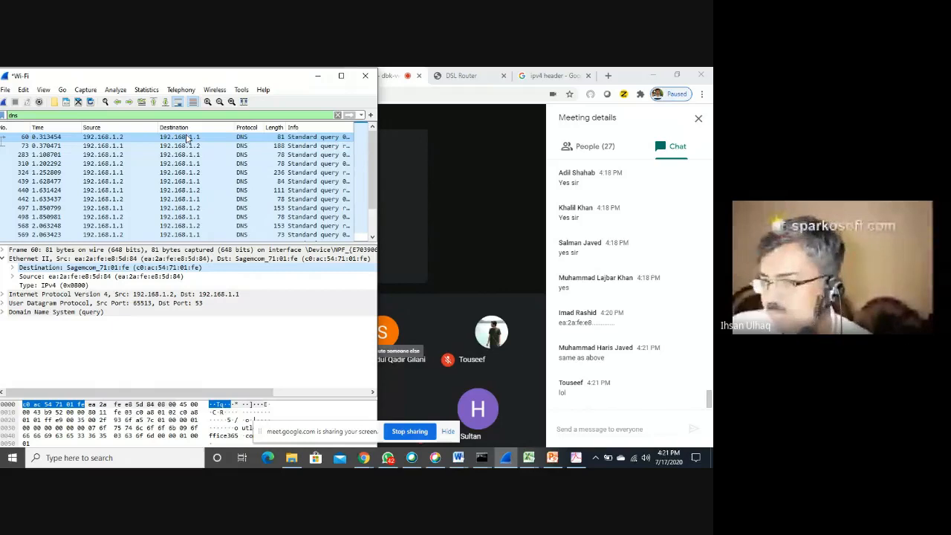
# Expand the Domain Name System section of response frame 73 and compare its fields with those of query frame 60.
pyautogui.click(116, 147)
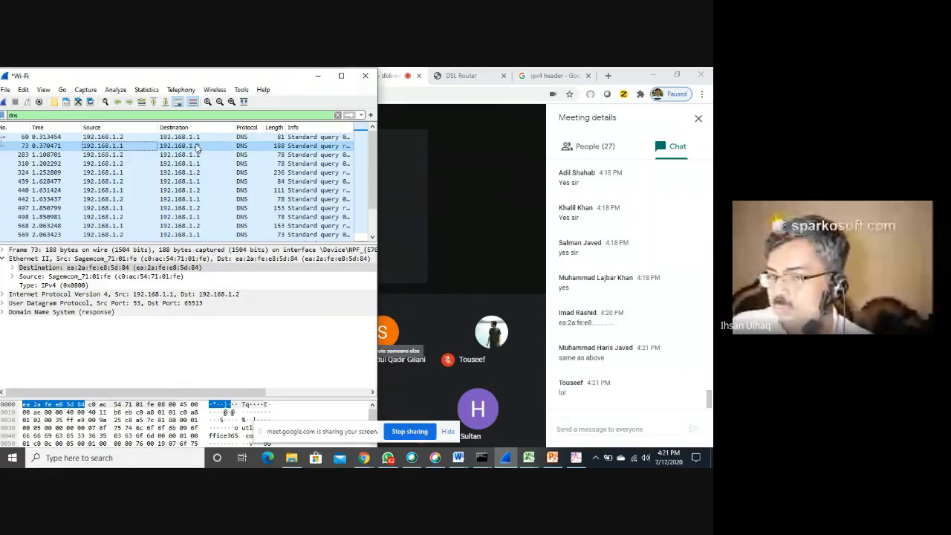
pyautogui.click(3, 312)
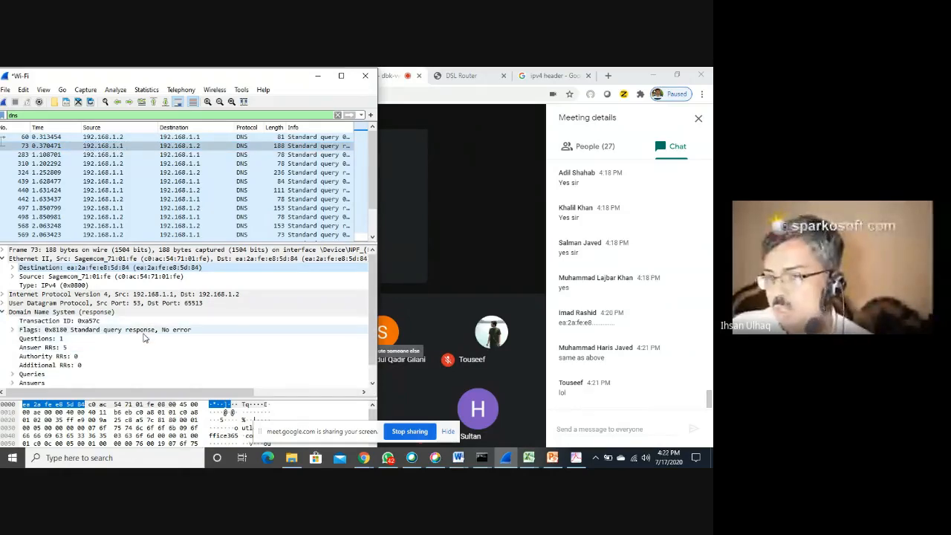
pyautogui.click(121, 137)
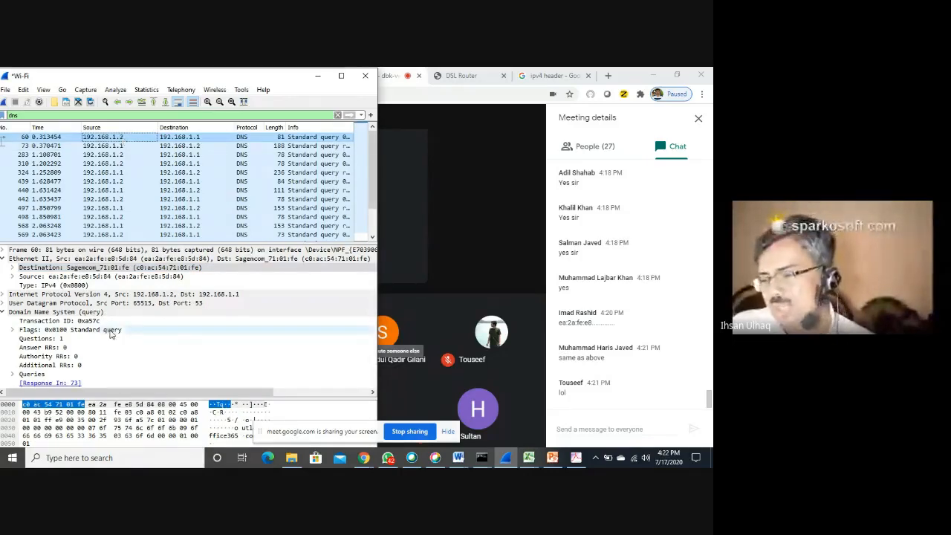
pyautogui.click(109, 146)
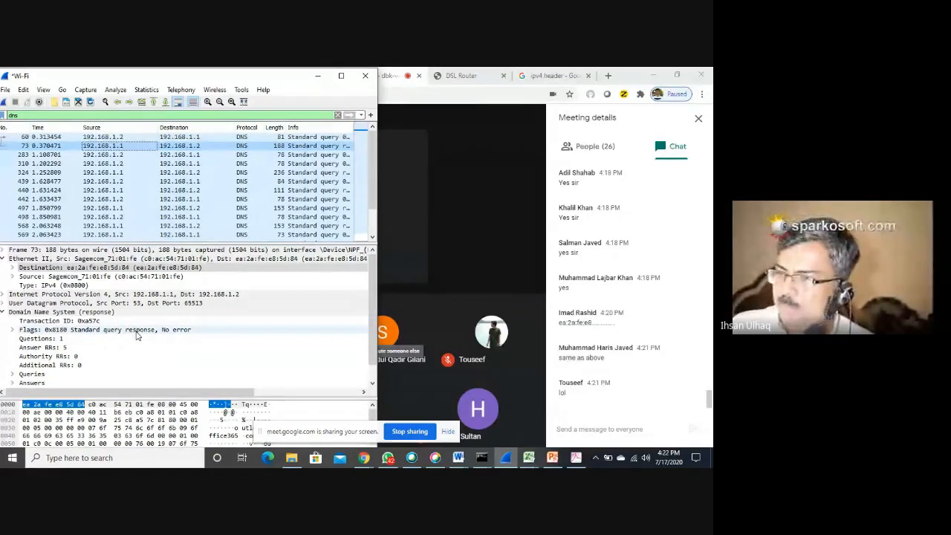
# Minimize Wireshark, show Figure 2.19 on DNS server interaction in the Acrobat textbook PDF, and return to the Google Meet window.
pyautogui.click(317, 78)
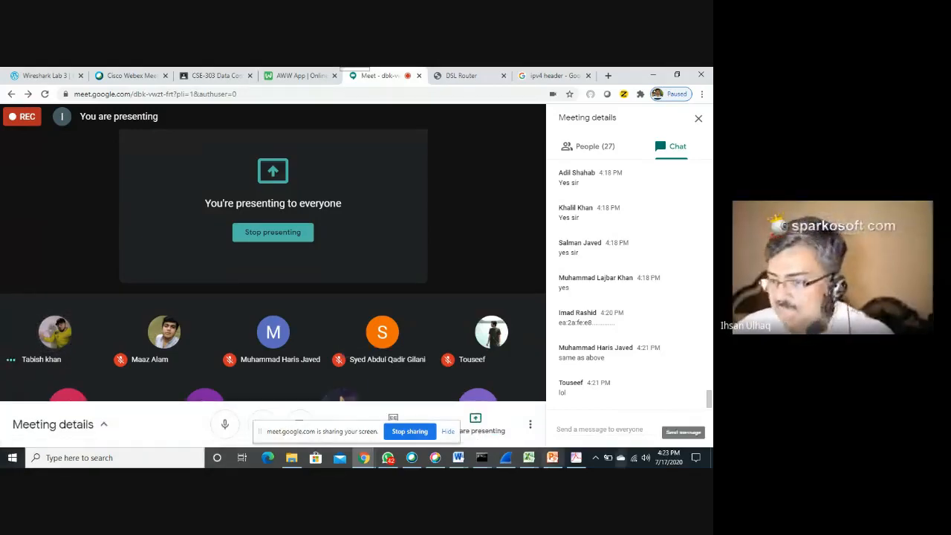
pyautogui.click(575, 457)
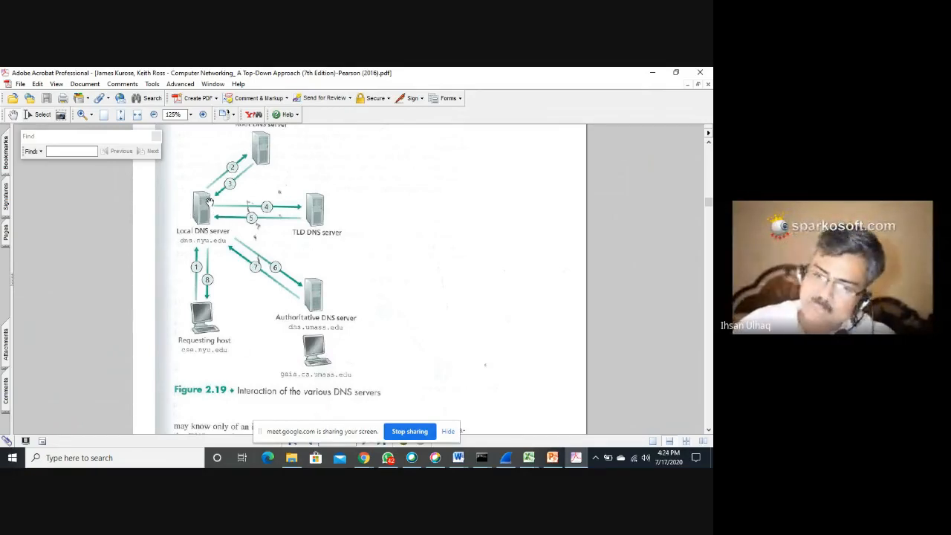
pyautogui.click(650, 72)
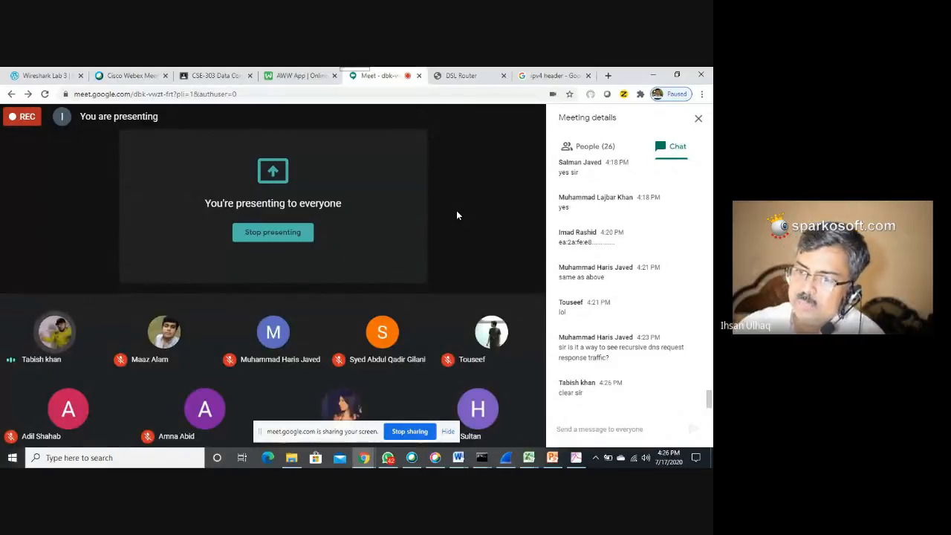
# Revisit the Gate Vidyalay IPv4 header diagram in Chrome and switch back to the Google Meet chat.
pyautogui.click(552, 76)
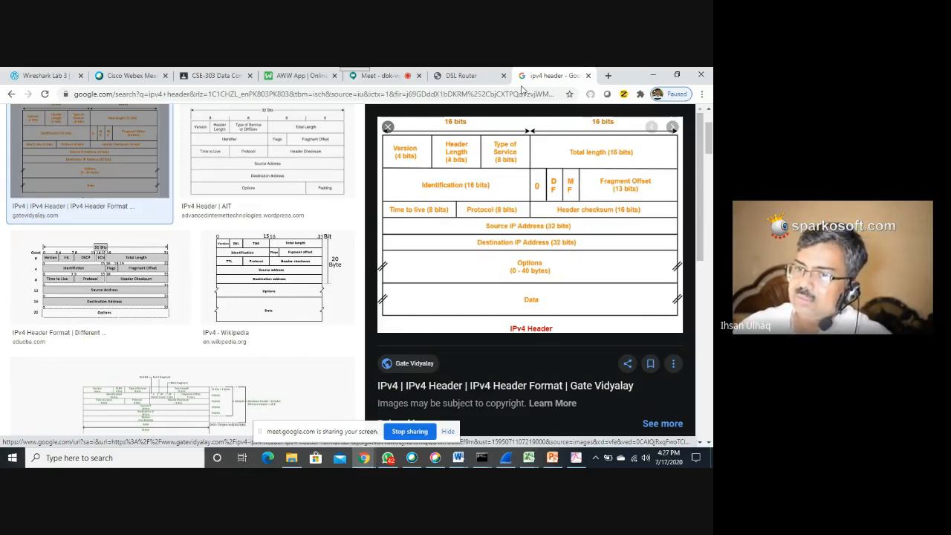
pyautogui.click(387, 78)
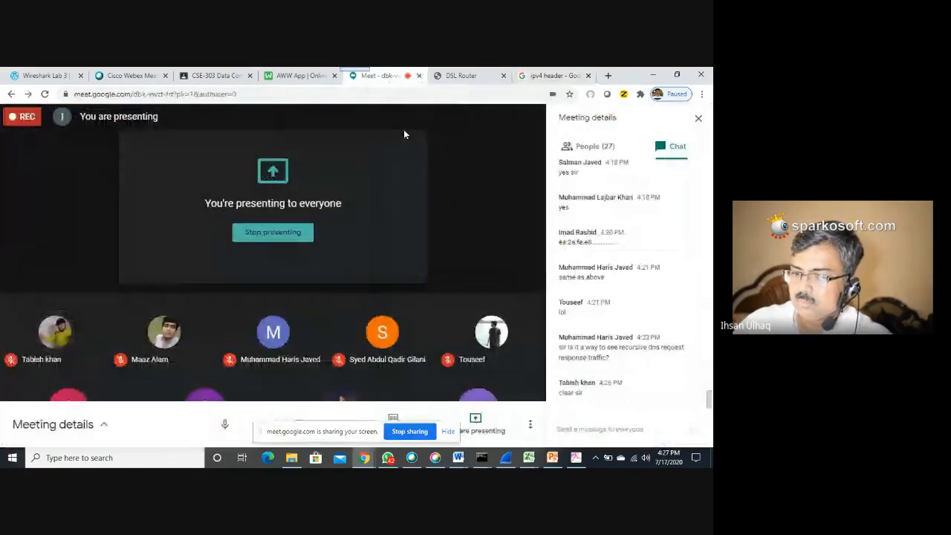